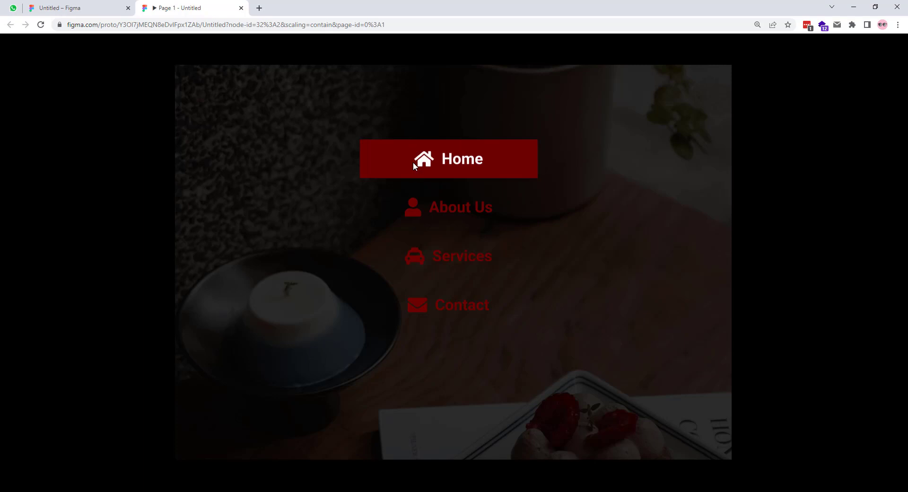
# - Close the prototype preview, add a 1440 × 1024 Desktop frame and place it beside the bg photo
pyautogui.hotkey('ctrl', 'w')
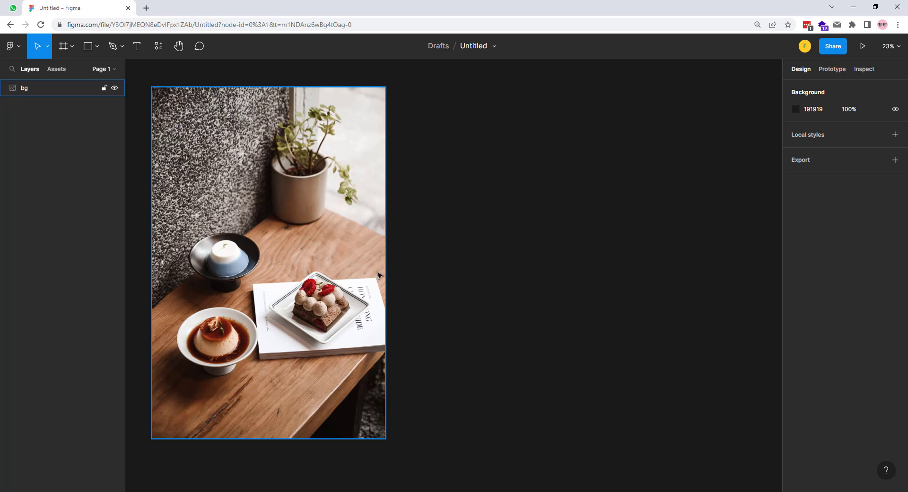
pyautogui.click(467, 208)
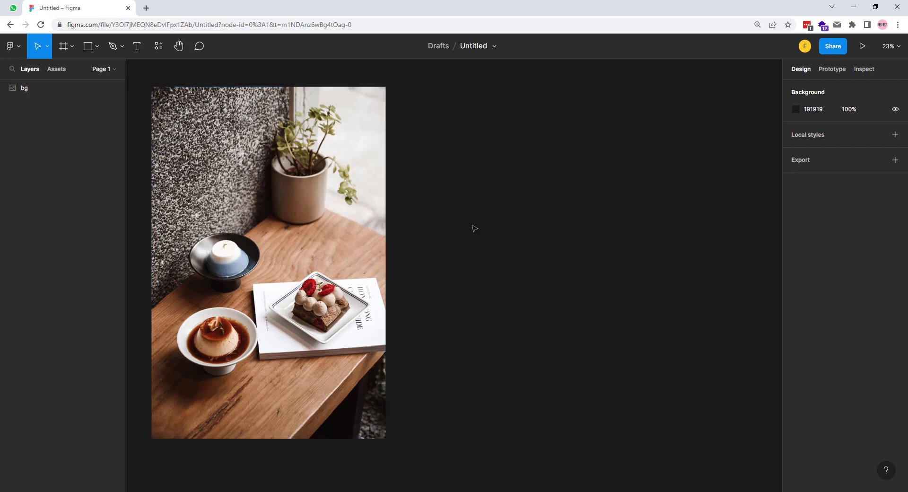
pyautogui.press('f')
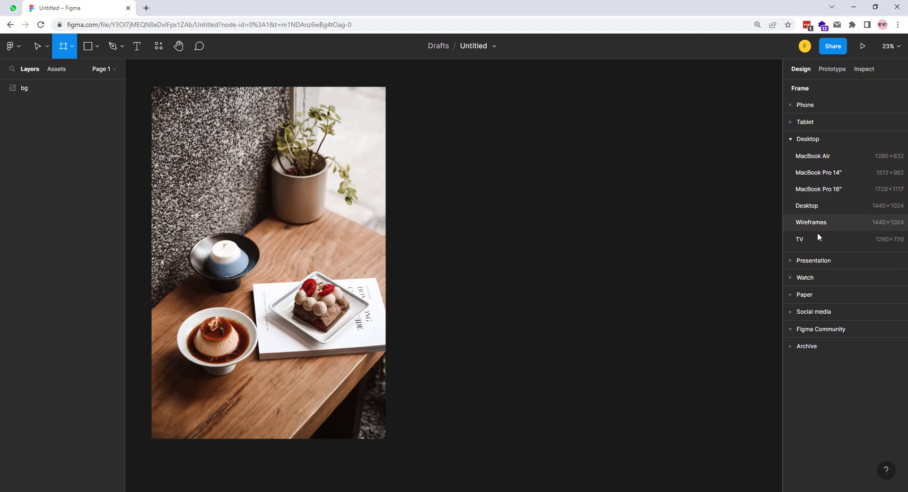
pyautogui.click(814, 206)
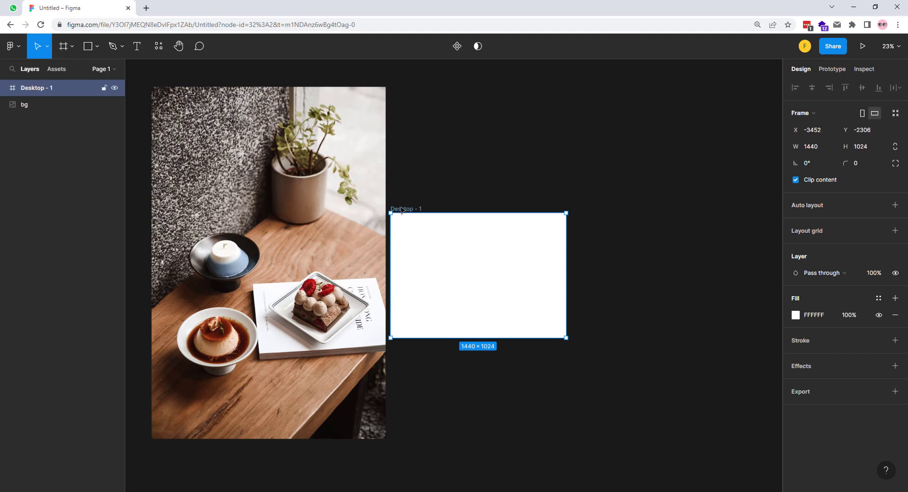
pyautogui.moveTo(402, 208); pyautogui.dragTo(425, 147)
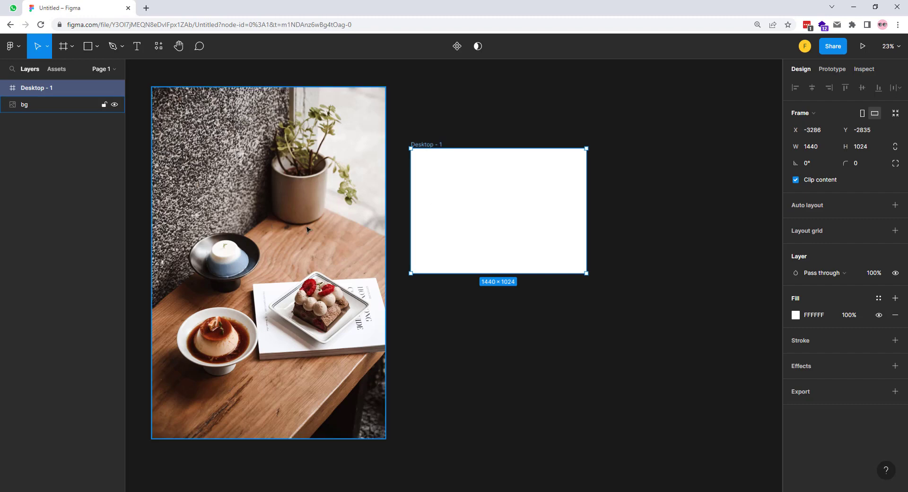
# - Place the bg photo inside the Desktop - 1 frame and darken it by lowering its image exposure
pyautogui.moveTo(270, 227); pyautogui.dragTo(490, 203)
pyautogui.click(797, 315)
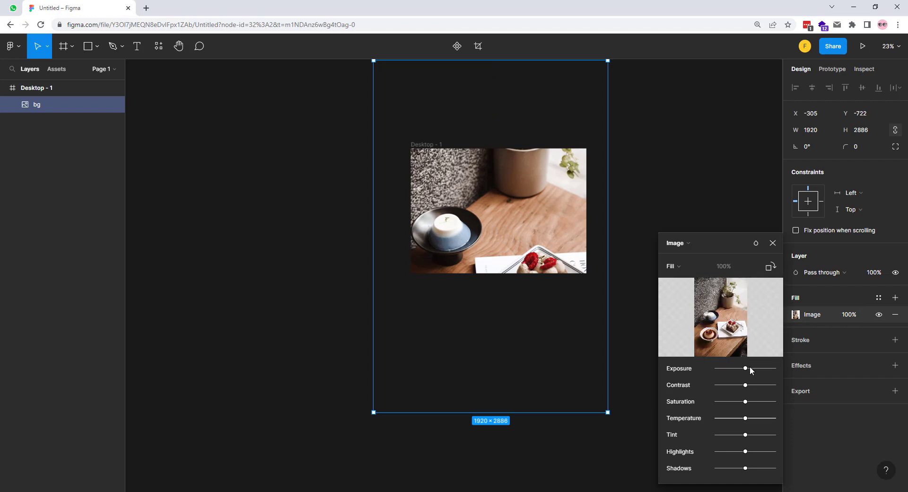
pyautogui.moveTo(716, 367); pyautogui.dragTo(715, 385)
pyautogui.click(773, 244)
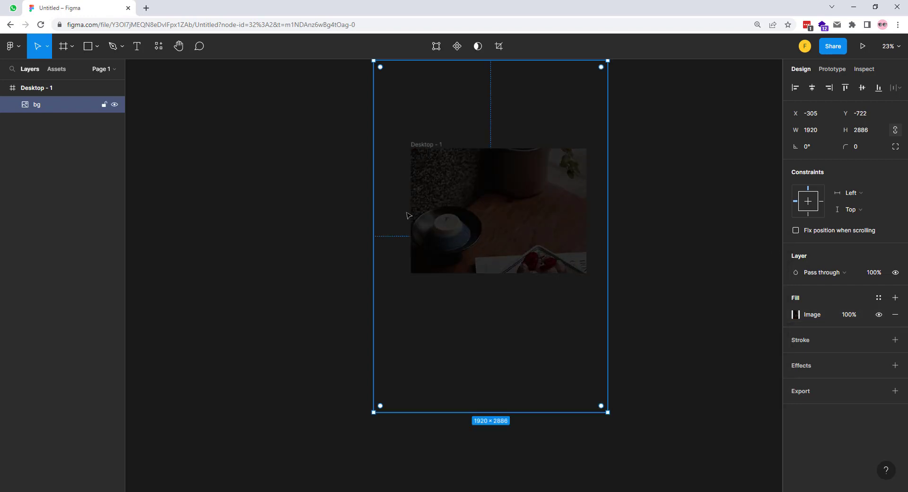
# - Move the Desktop - 1 frame aside to free up empty canvas next to it
pyautogui.click(433, 143)
pyautogui.moveTo(433, 143); pyautogui.dragTo(200, 137)
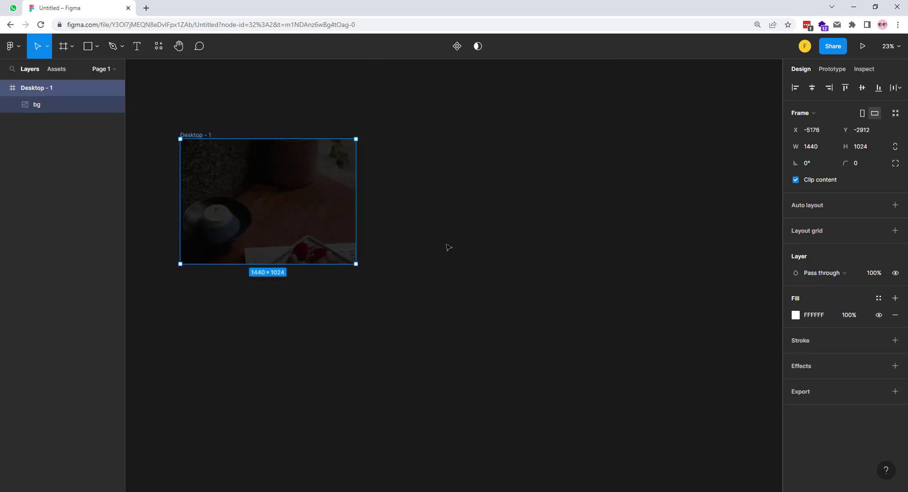
pyautogui.click(487, 213)
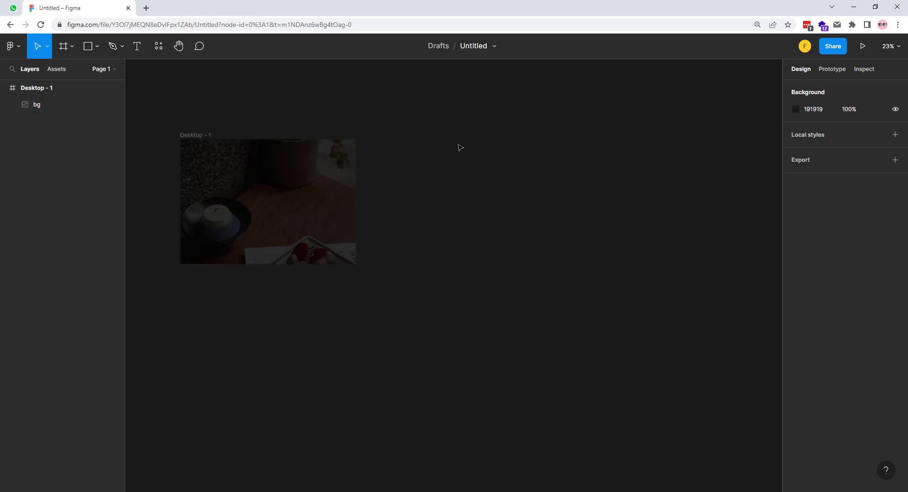
# - Add the text "Home" at font size 40 on the empty canvas beside the frame
pyautogui.click(137, 47)
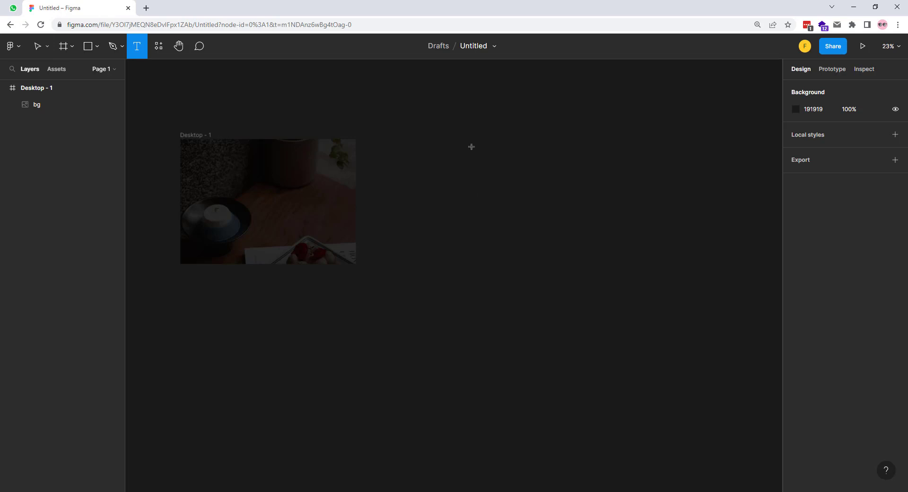
pyautogui.click(471, 146)
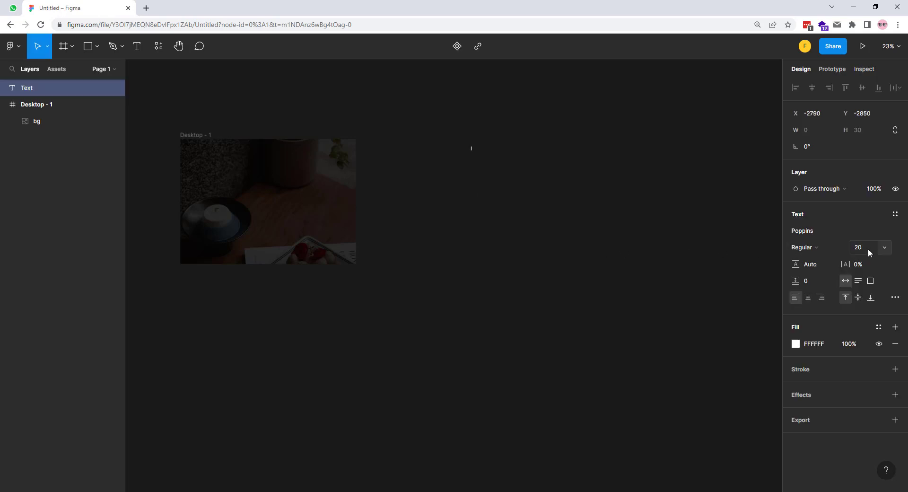
pyautogui.click(884, 248)
pyautogui.click(871, 297)
pyautogui.write('home')
pyautogui.press('Escape')
# - Change the Home text's font to Roboto with the Bold weight
pyautogui.scroll(2, 491, 232)
pyautogui.scroll(3, 462, 184)
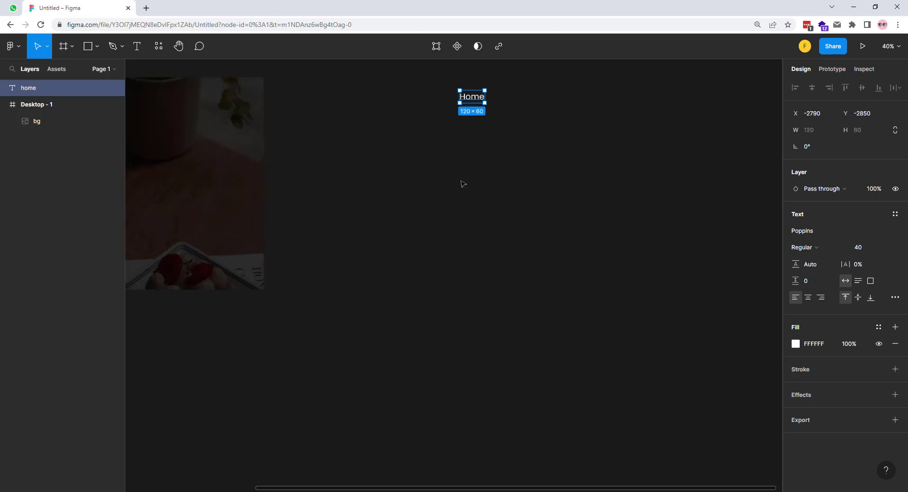
pyautogui.scroll(1, 462, 183)
pyautogui.click(463, 159)
pyautogui.moveTo(463, 163); pyautogui.dragTo(460, 255)
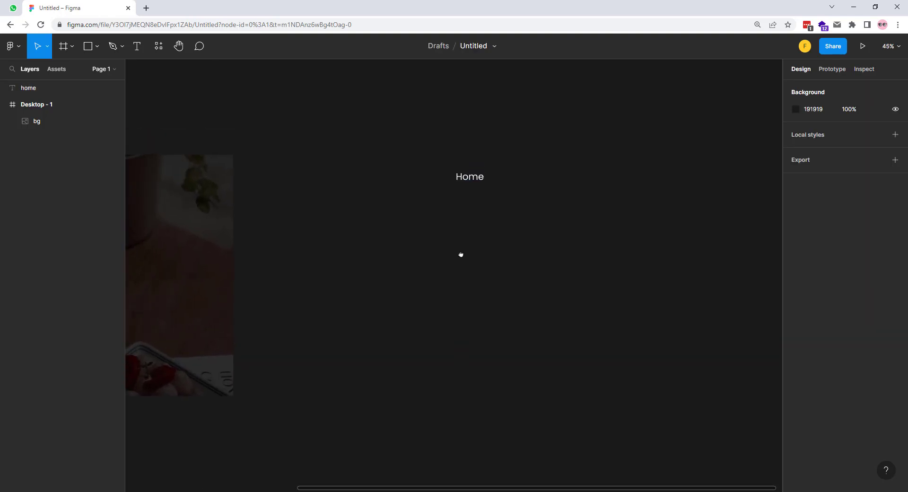
pyautogui.click(482, 182)
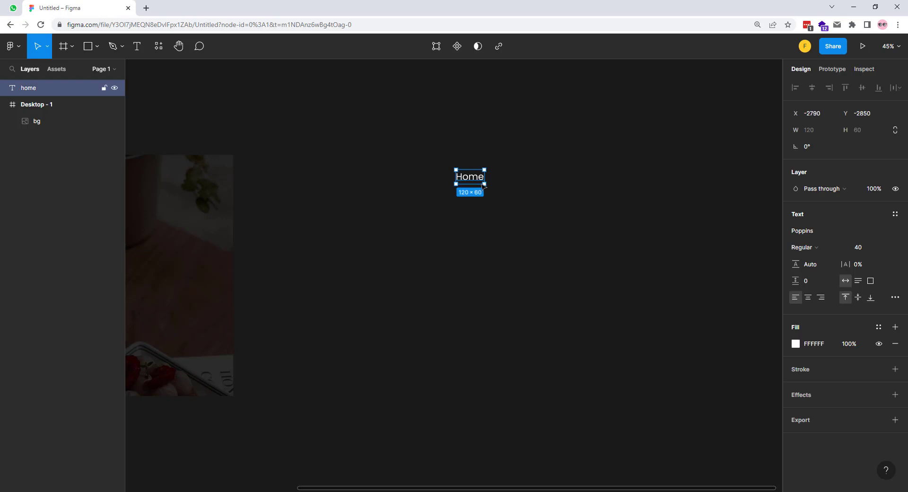
pyautogui.click(817, 231)
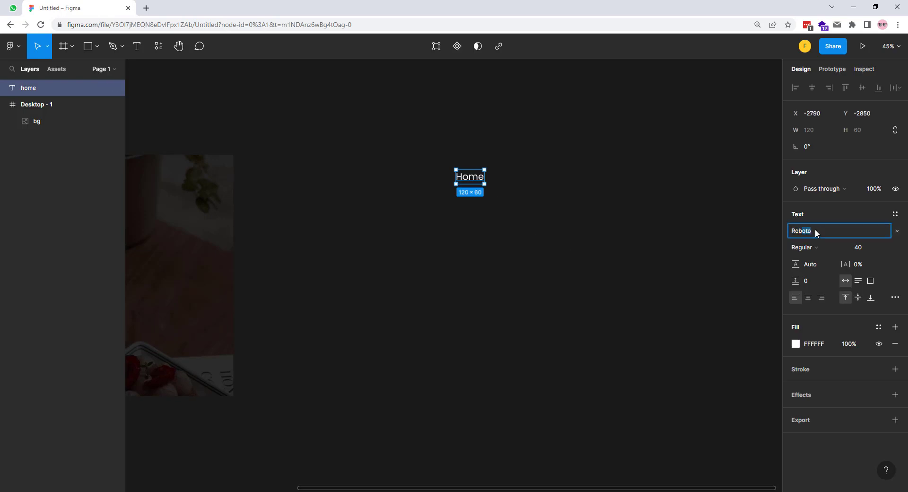
pyautogui.press('Return')
pyautogui.click(821, 248)
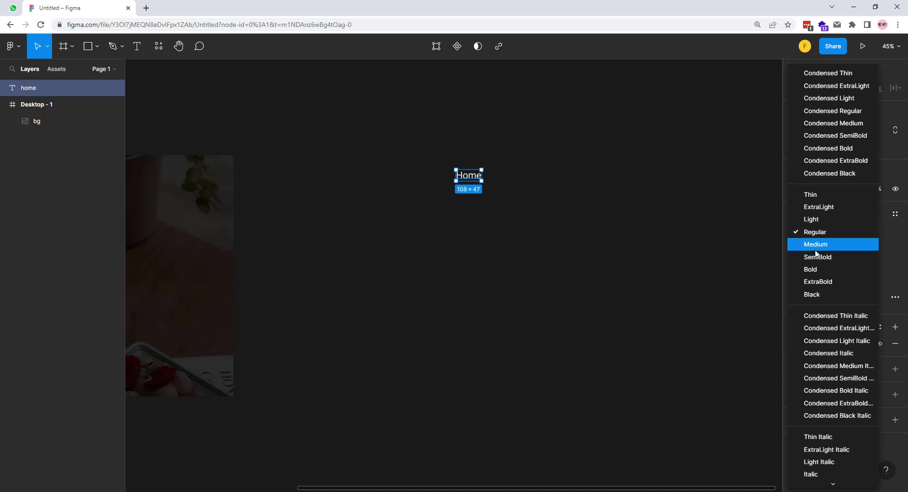
pyautogui.click(810, 269)
pyautogui.click(509, 202)
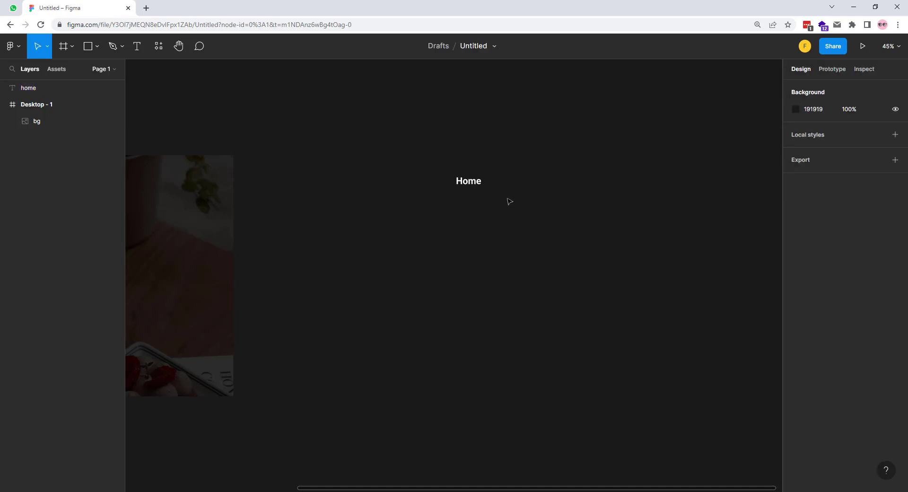
# - Add the home, user and envelope icons with the Font Awesome Icons by Iconduck plugin
pyautogui.rightClick(469, 198)
pyautogui.moveTo(478, 283)
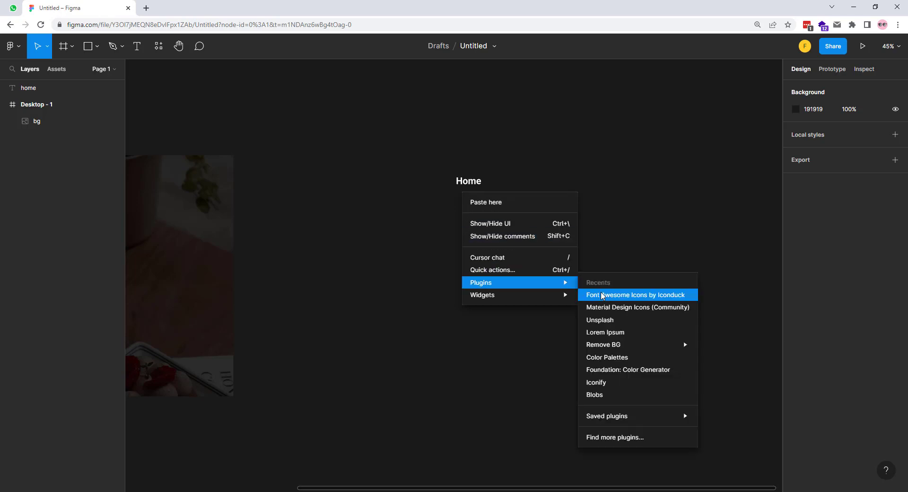
pyautogui.click(602, 296)
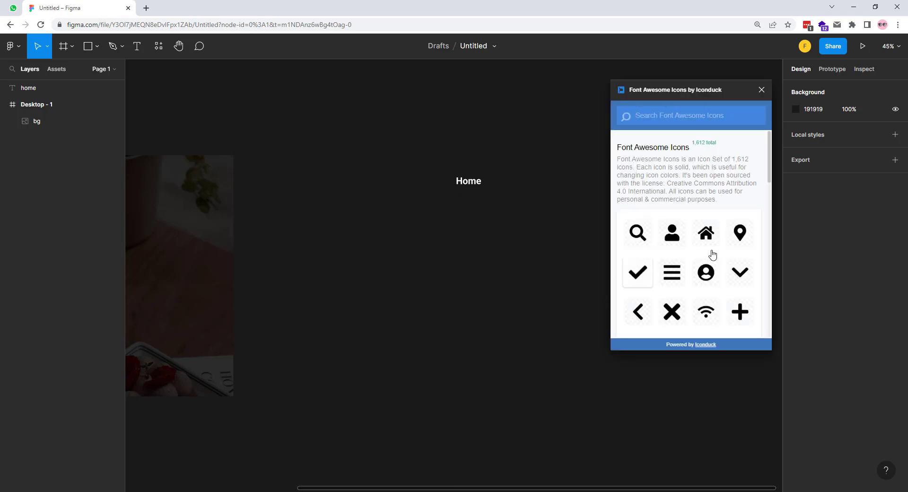
pyautogui.click(705, 234)
pyautogui.click(673, 232)
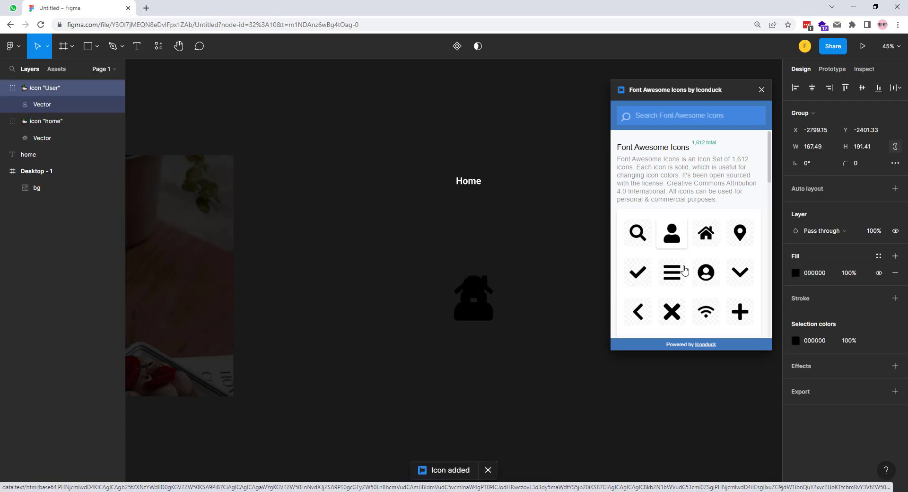
pyautogui.scroll(-2, 685, 272)
pyautogui.scroll(-1, 685, 272)
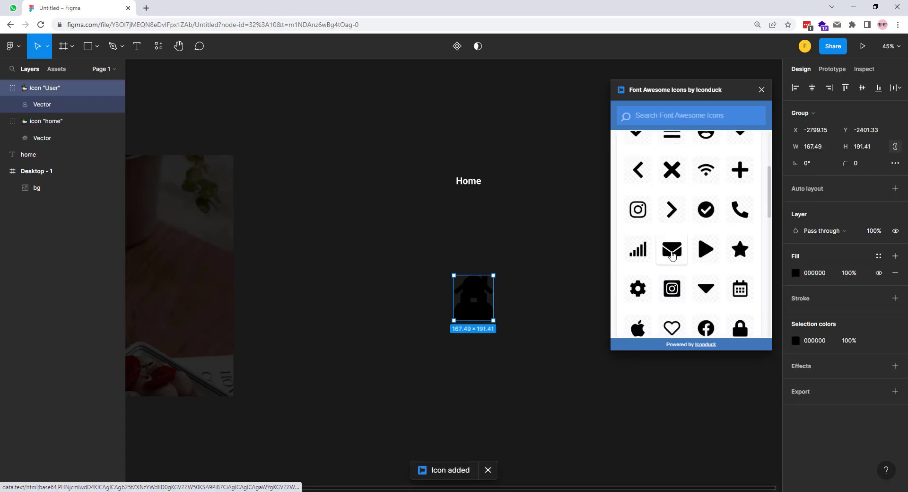
pyautogui.click(672, 251)
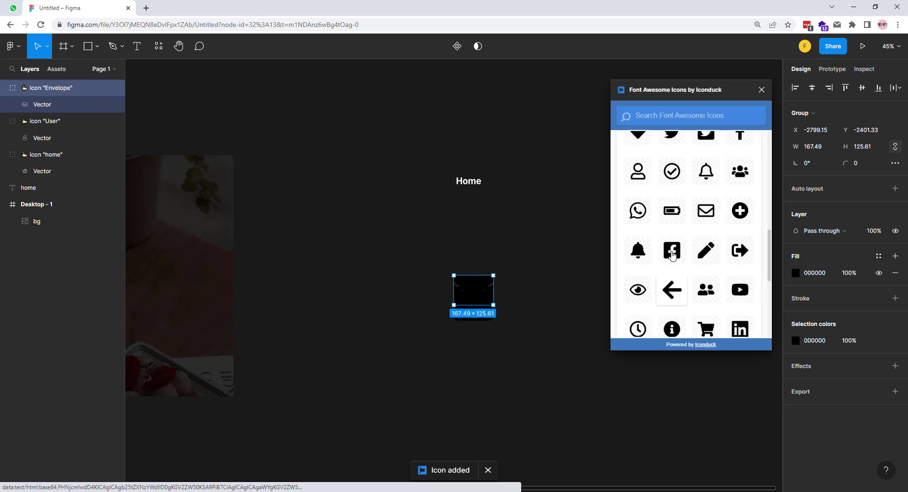
# - Search the plugin's icons for "taxi", add the taxi icon and close the plugin
pyautogui.click(649, 119)
pyautogui.write('ta')
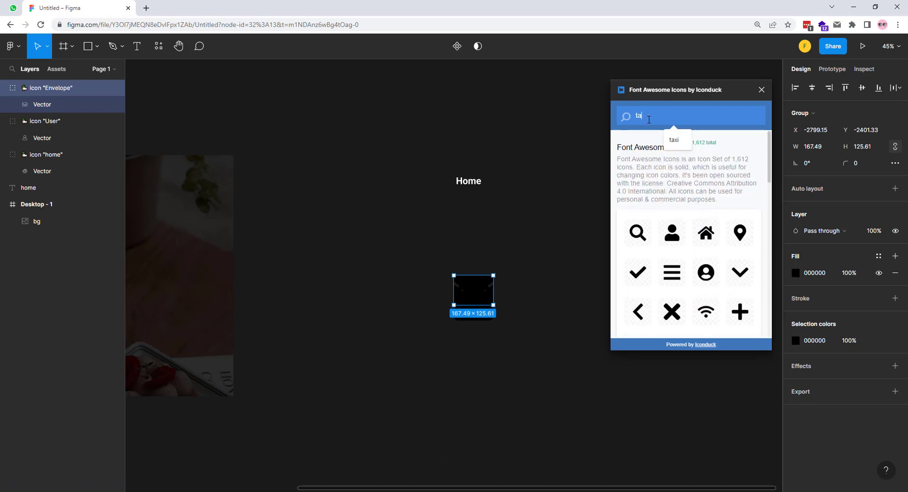
pyautogui.write('xi')
pyautogui.click(638, 179)
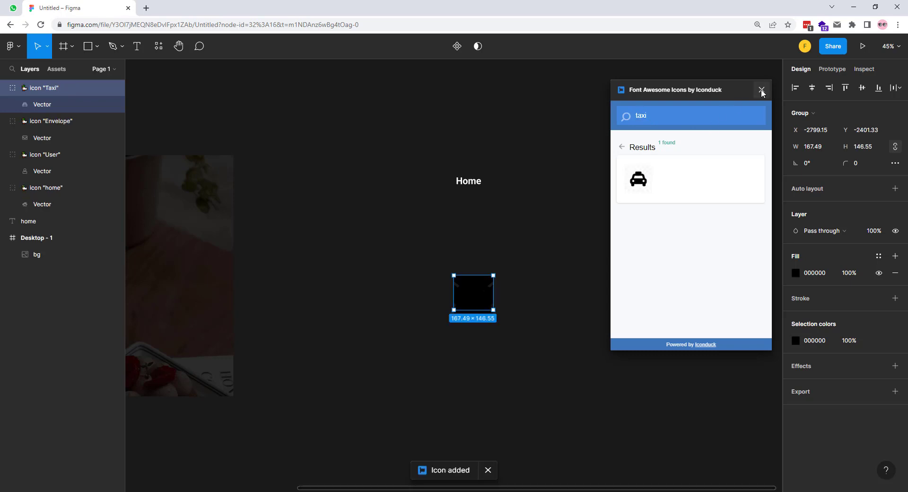
pyautogui.click(762, 90)
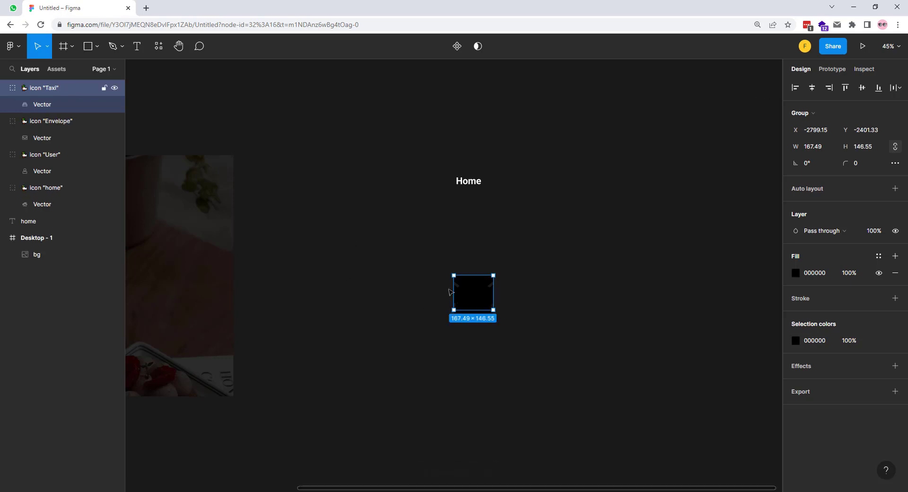
# - Spread the four stacked icons into a row, align their vertical centres and distribute their horizontal spacing evenly
pyautogui.moveTo(449, 291); pyautogui.dragTo(440, 234)
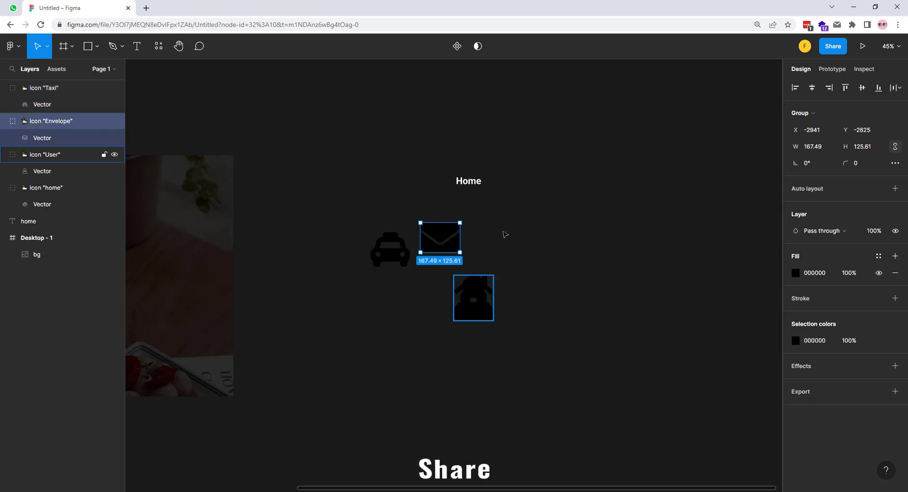
pyautogui.moveTo(473, 298); pyautogui.dragTo(541, 234)
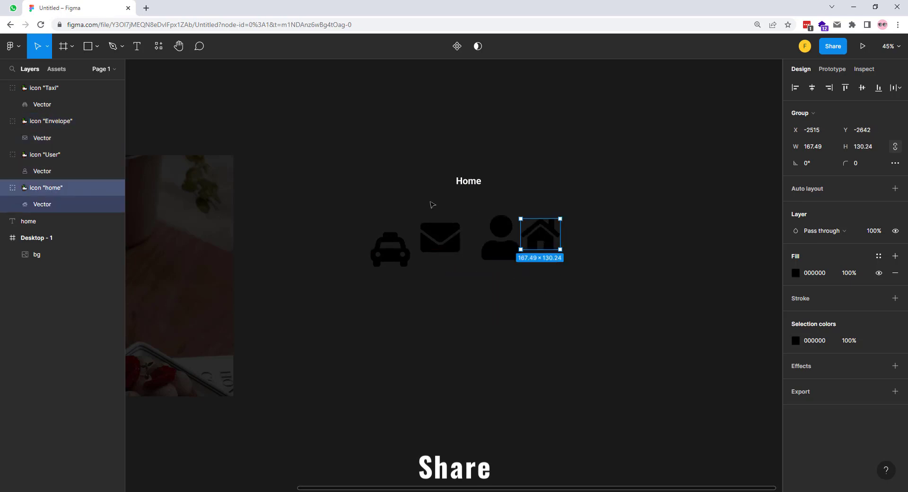
pyautogui.moveTo(587, 284); pyautogui.dragTo(367, 202)
pyautogui.click(863, 87)
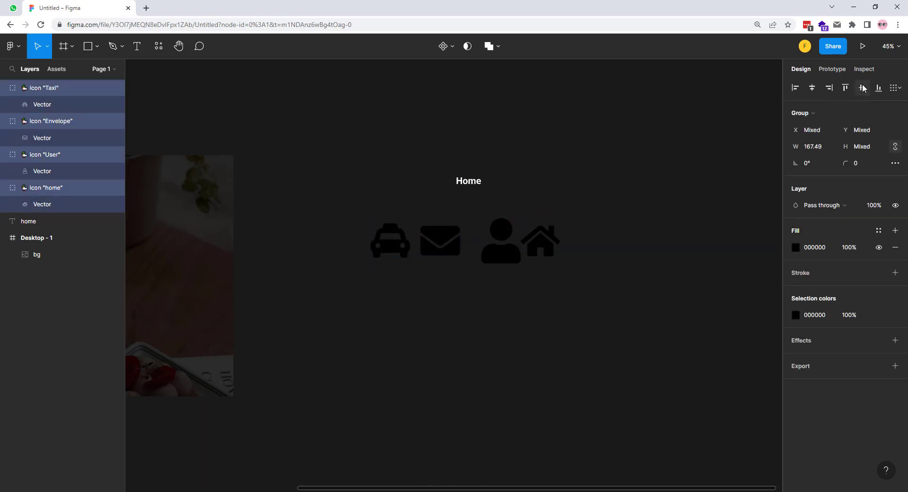
pyautogui.click(895, 88)
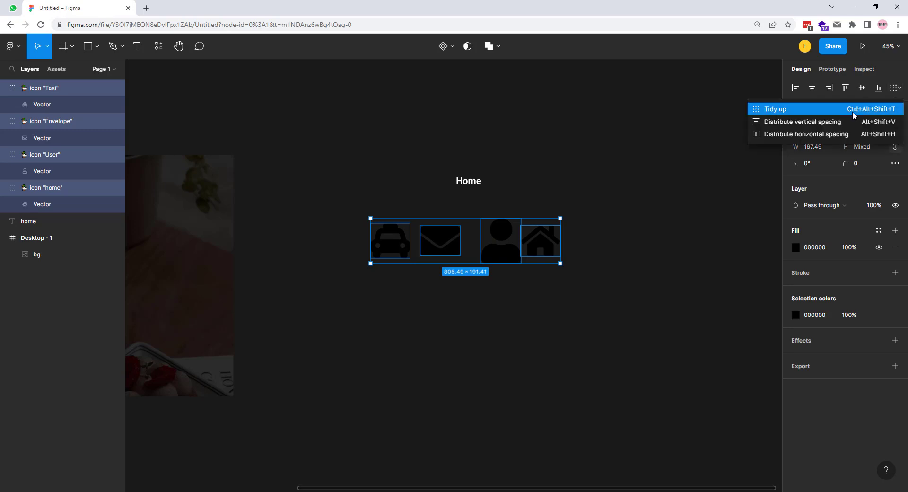
pyautogui.click(809, 135)
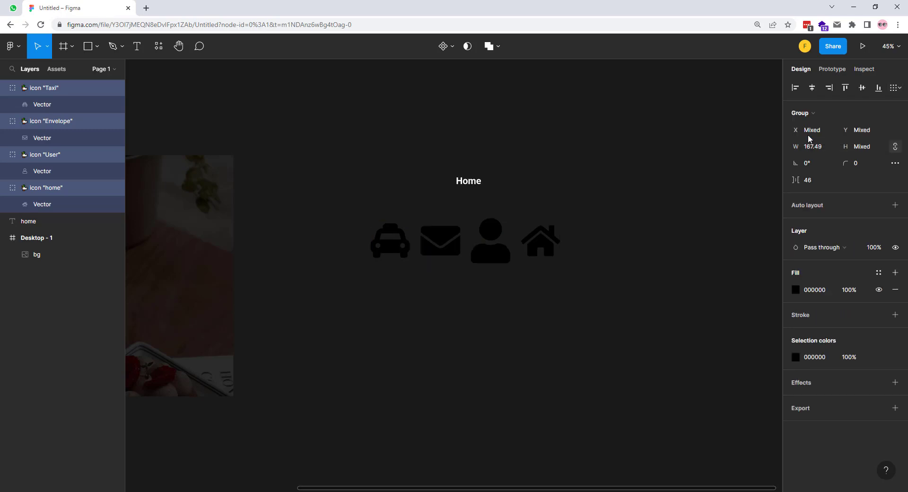
# - Move the row of icons directly before the Home text and set their fill to dark red 6E0000
pyautogui.moveTo(482, 257); pyautogui.dragTo(371, 199)
pyautogui.click(797, 289)
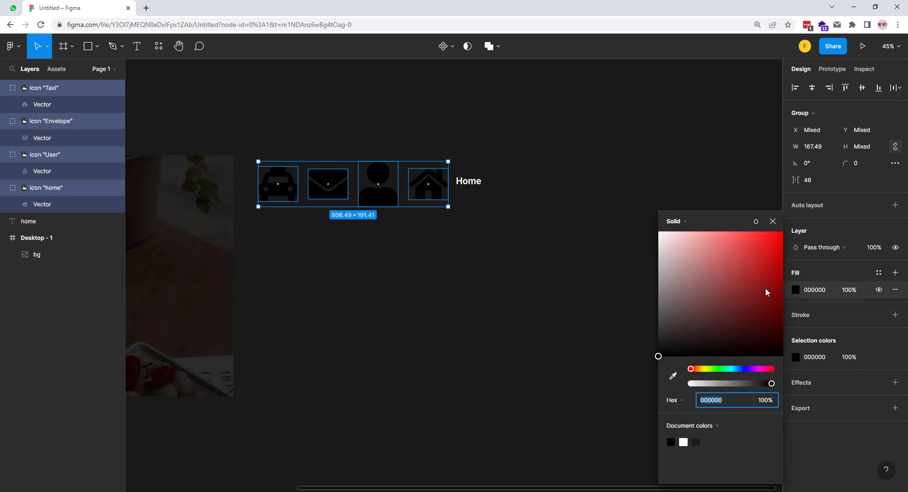
pyautogui.moveTo(779, 294); pyautogui.dragTo(794, 308)
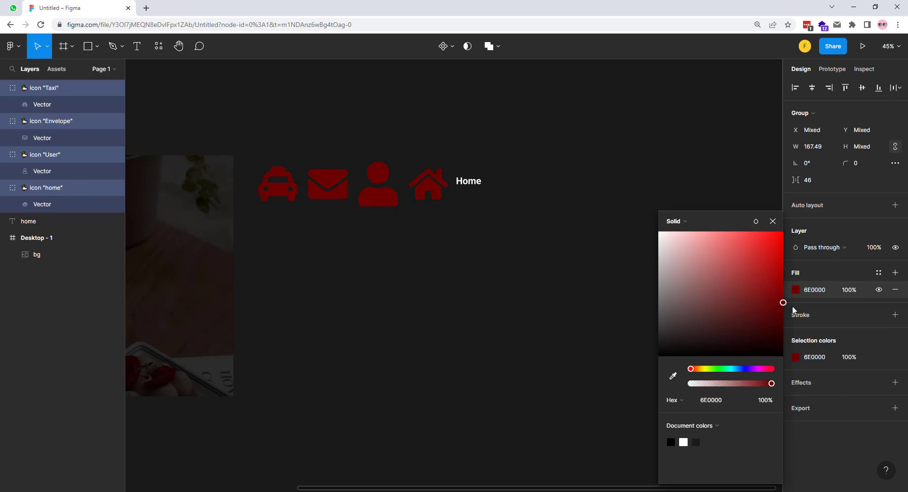
pyautogui.click(773, 221)
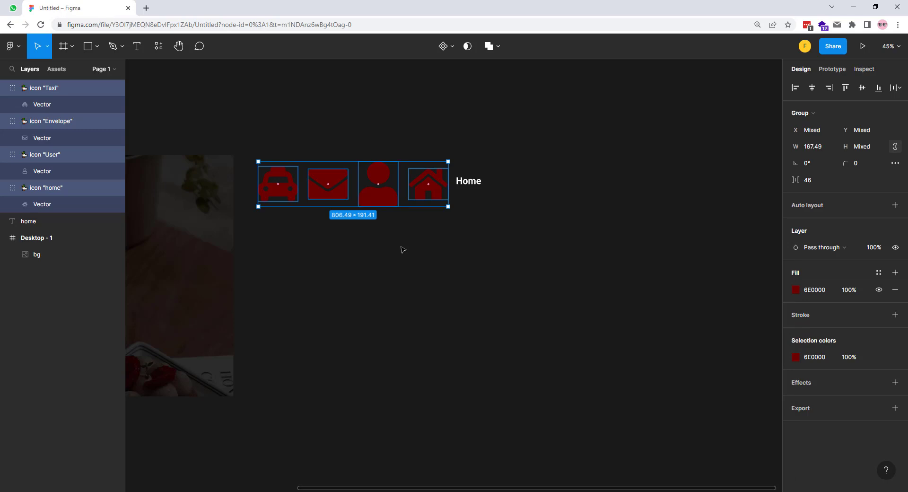
# - Scale the four icons down together to about the height of the Home text, then shrink the user icon slightly more
pyautogui.press('k')
pyautogui.moveTo(447, 161); pyautogui.dragTo(428, 189)
pyautogui.click(425, 217)
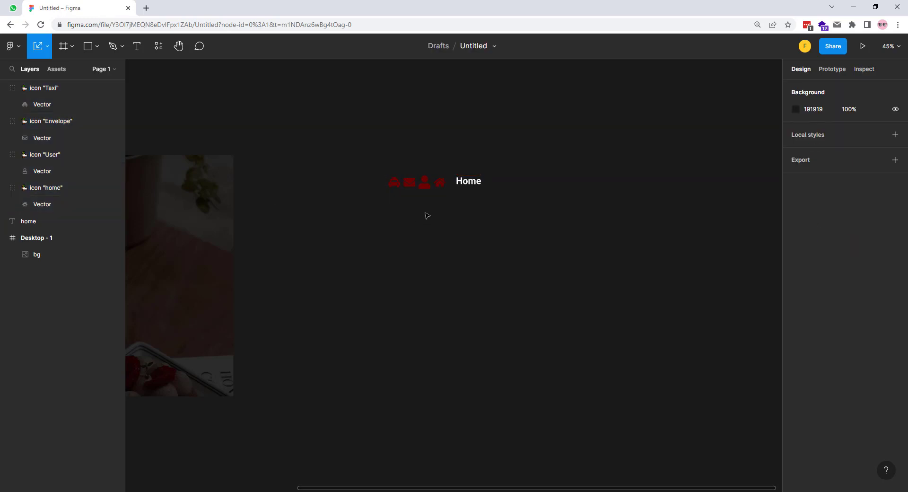
pyautogui.click(425, 185)
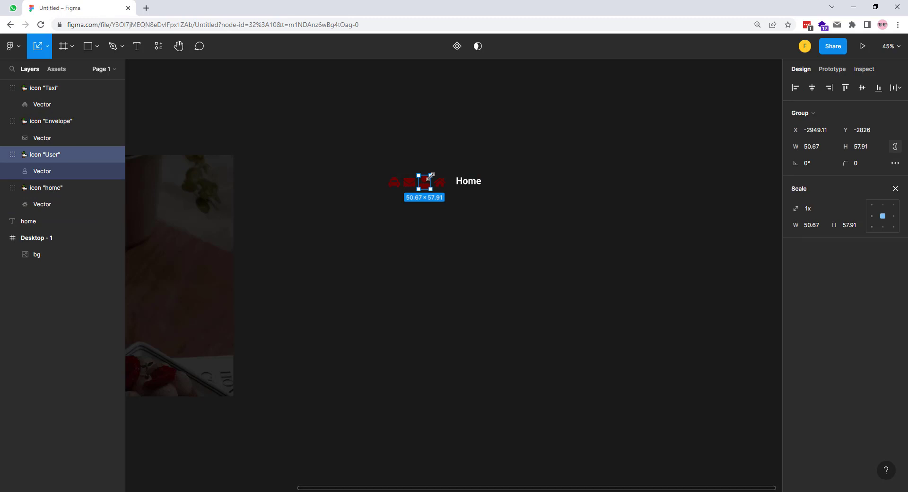
pyautogui.moveTo(430, 177); pyautogui.dragTo(428, 180)
pyautogui.click(416, 207)
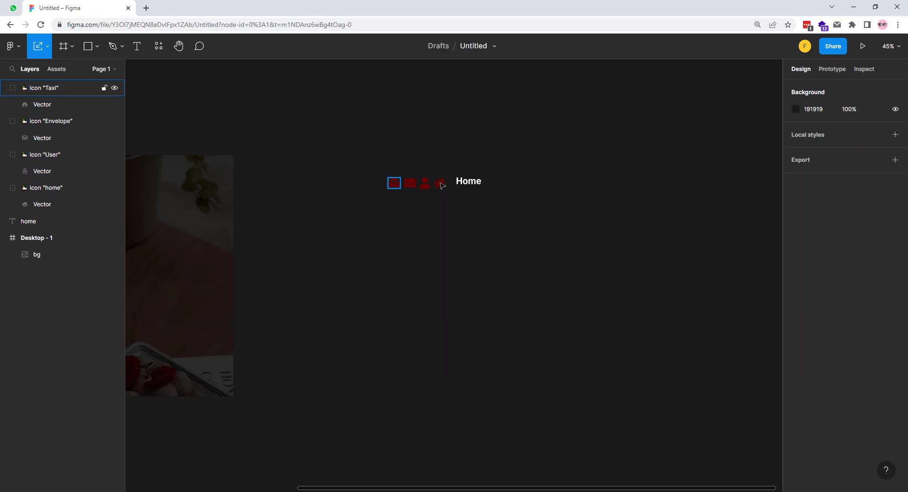
# - Set the Home text's fill to the dark red document colour 6E0000
pyautogui.click(468, 183)
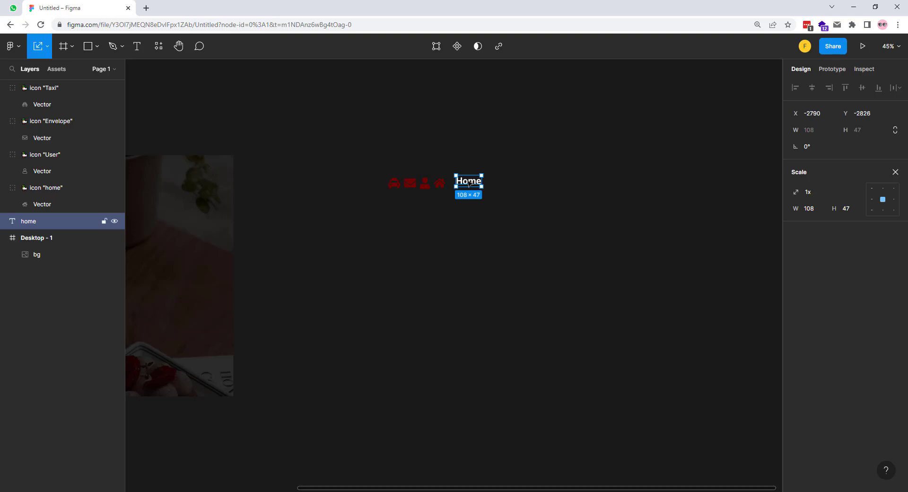
pyautogui.press('v')
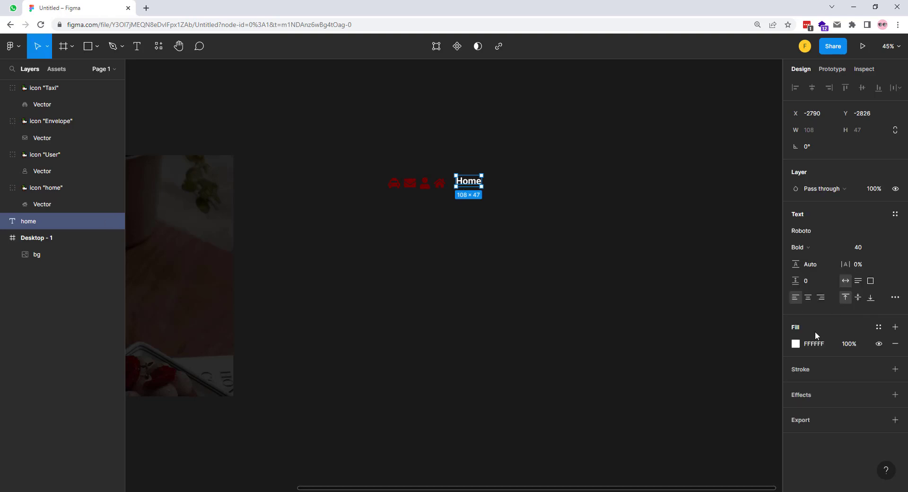
pyautogui.click(795, 344)
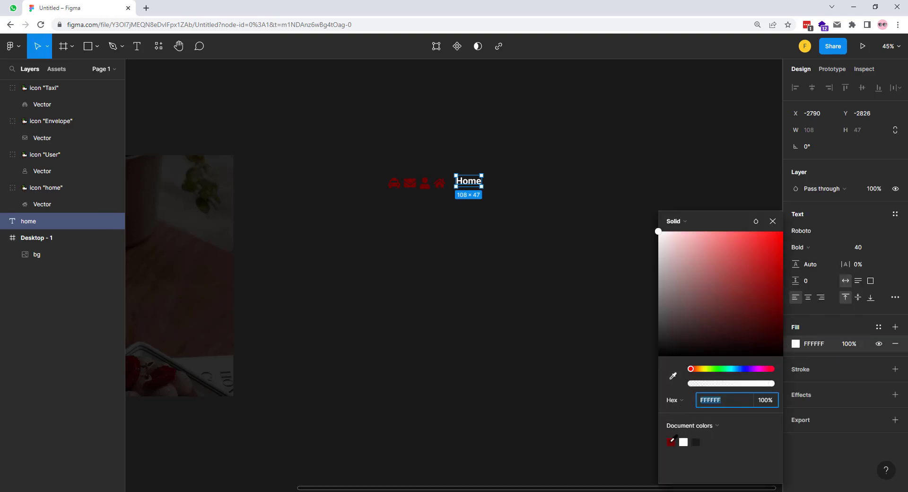
pyautogui.click(672, 441)
pyautogui.click(773, 221)
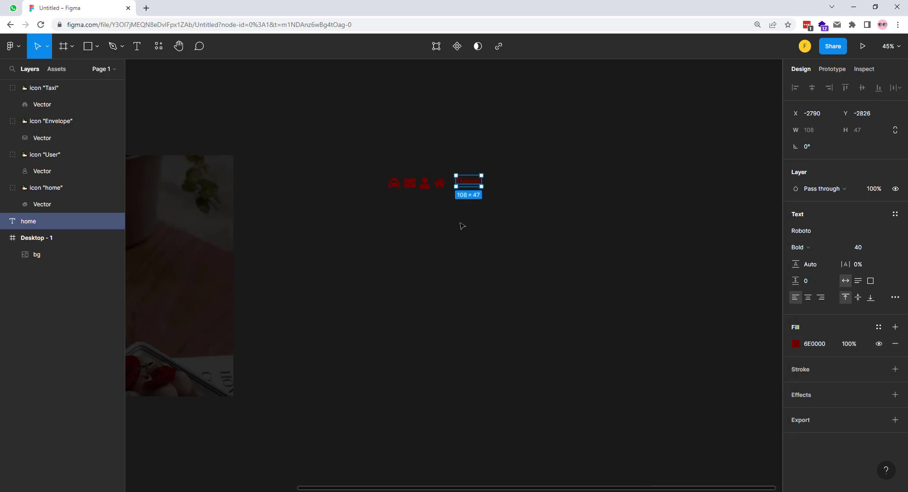
# - Turn the four icons and the Home text into a component and apply a horizontal auto layout with an item spacing of 20
pyautogui.moveTo(379, 171); pyautogui.dragTo(509, 199)
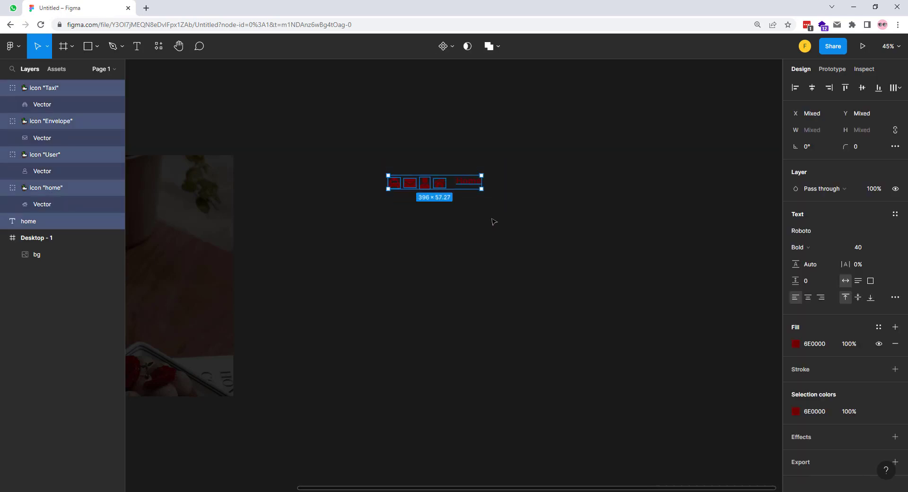
pyautogui.click(443, 47)
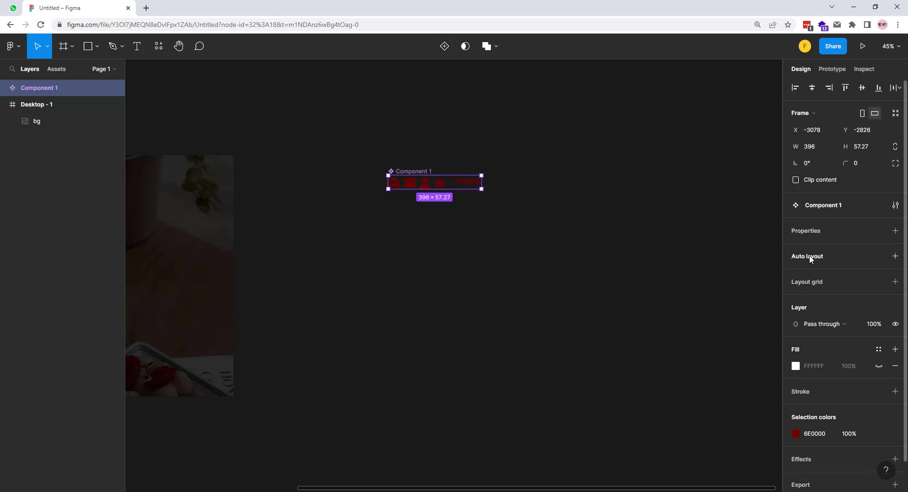
pyautogui.hotkey('shift', 'a')
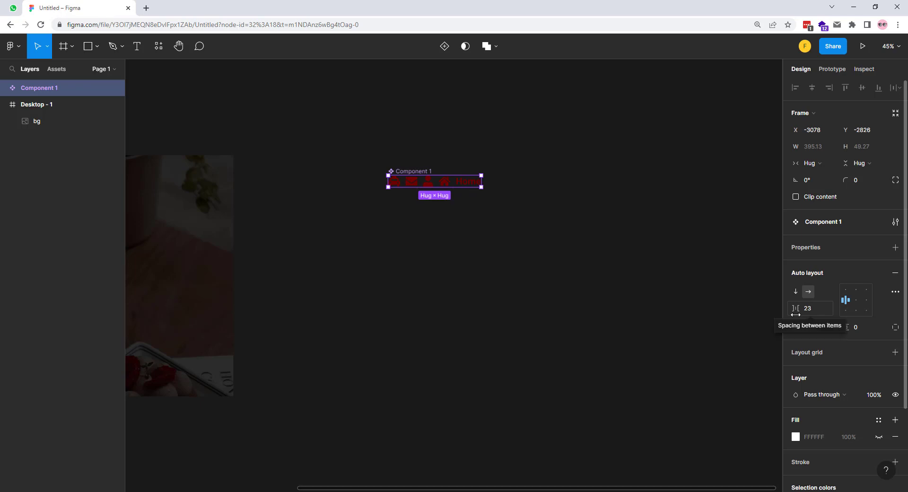
pyautogui.moveTo(795, 313)
pyautogui.mouseDown()
pyautogui.moveTo(844, 310)
pyautogui.moveTo(770, 314)
pyautogui.moveTo(788, 318)
pyautogui.mouseUp()
pyautogui.click(814, 307)
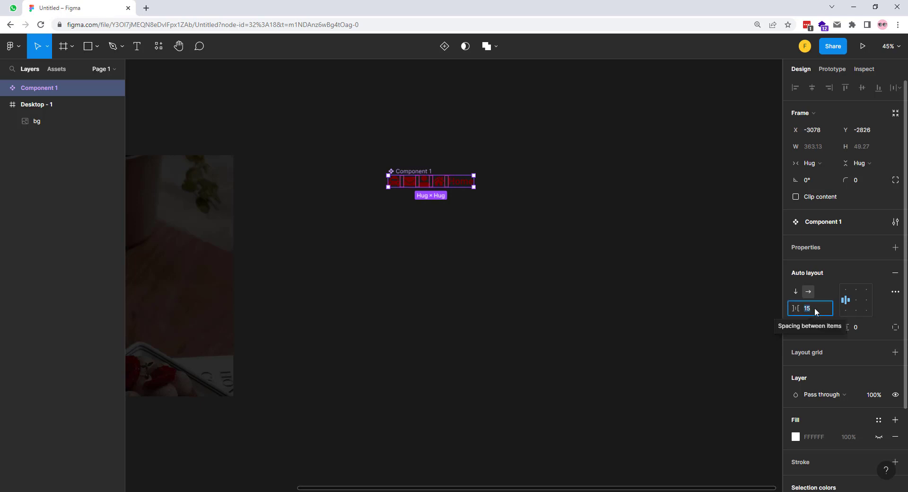
pyautogui.write('20')
pyautogui.press('Return')
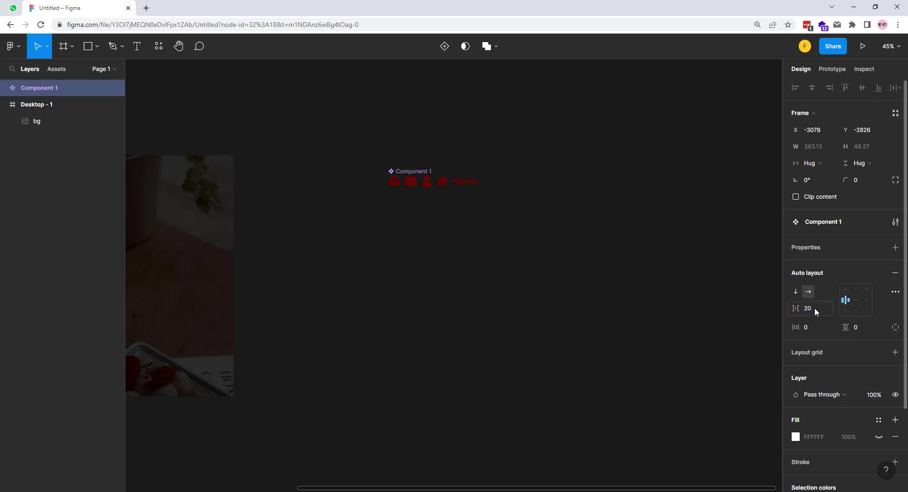
# - Hide the Taxi, Envelope and User icons inside the component and move the component slightly up and to the left
pyautogui.click(4, 88)
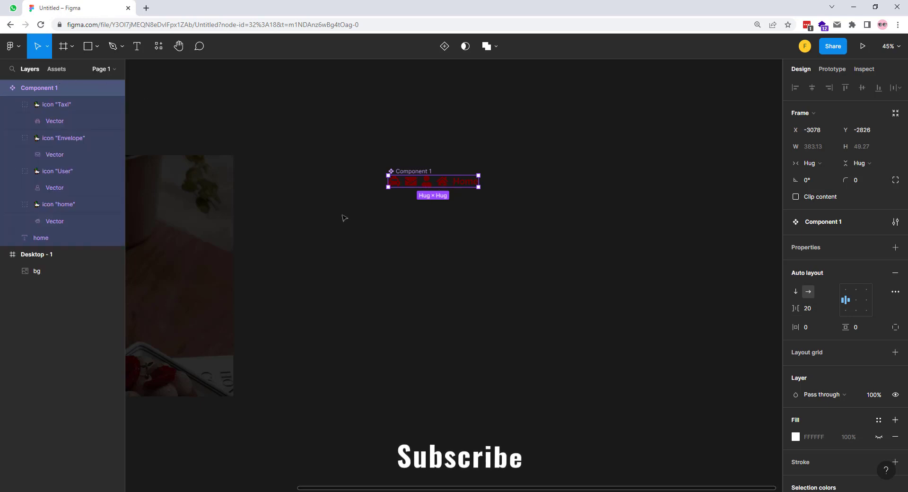
pyautogui.click(12, 104)
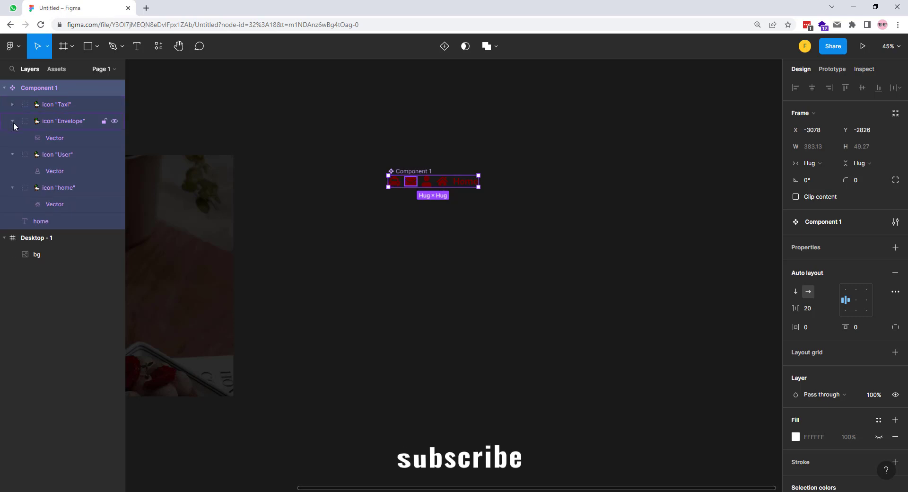
pyautogui.click(12, 121)
pyautogui.click(12, 138)
pyautogui.click(12, 154)
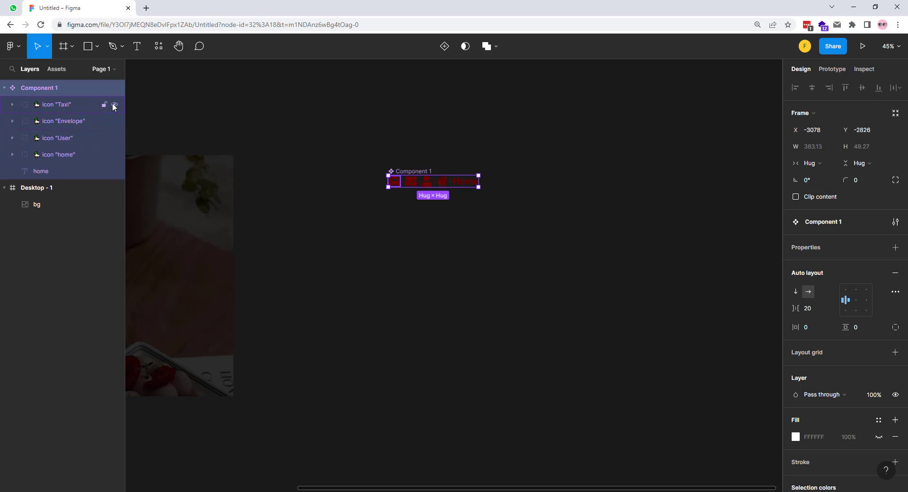
pyautogui.click(114, 105)
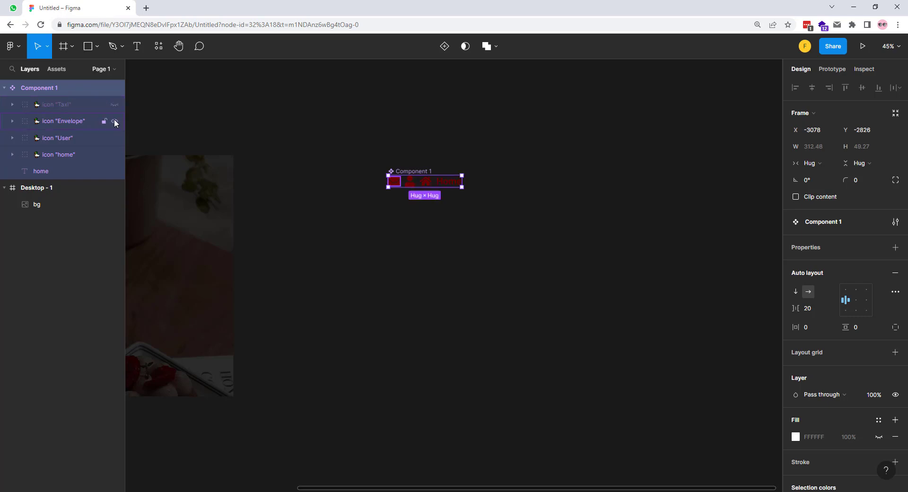
pyautogui.click(114, 121)
pyautogui.click(115, 138)
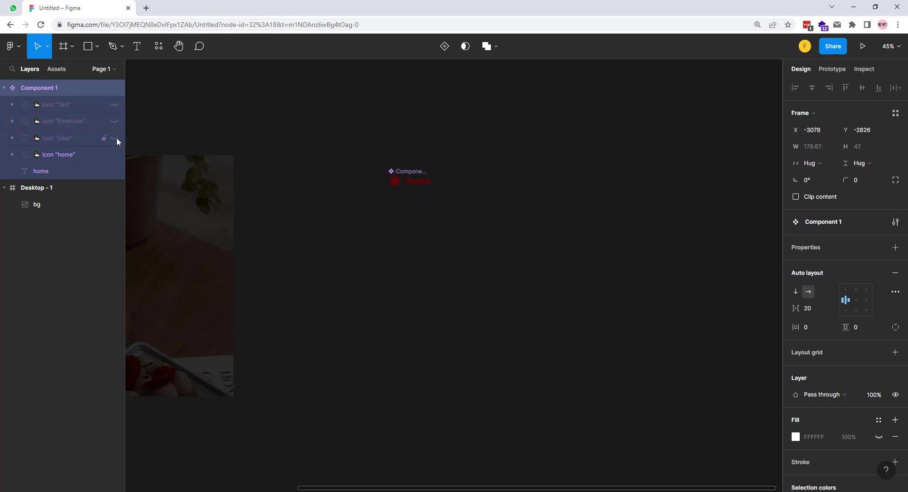
pyautogui.moveTo(411, 181); pyautogui.dragTo(384, 160)
pyautogui.click(394, 197)
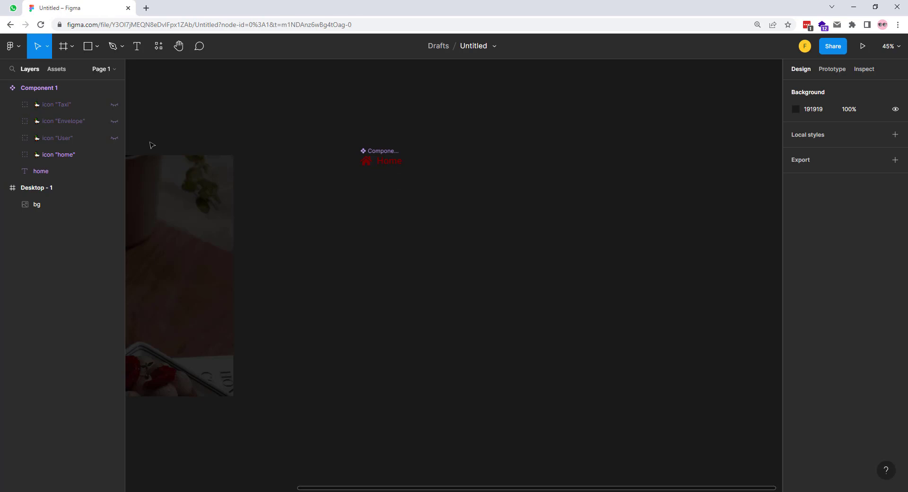
# - Place an instance of the local Home component on the canvas just below the main component
pyautogui.click(56, 70)
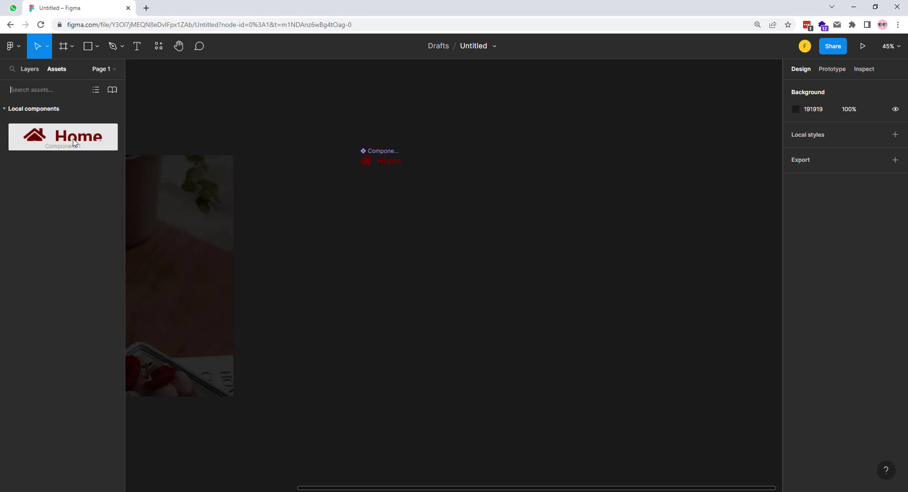
pyautogui.moveTo(73, 139); pyautogui.dragTo(410, 214)
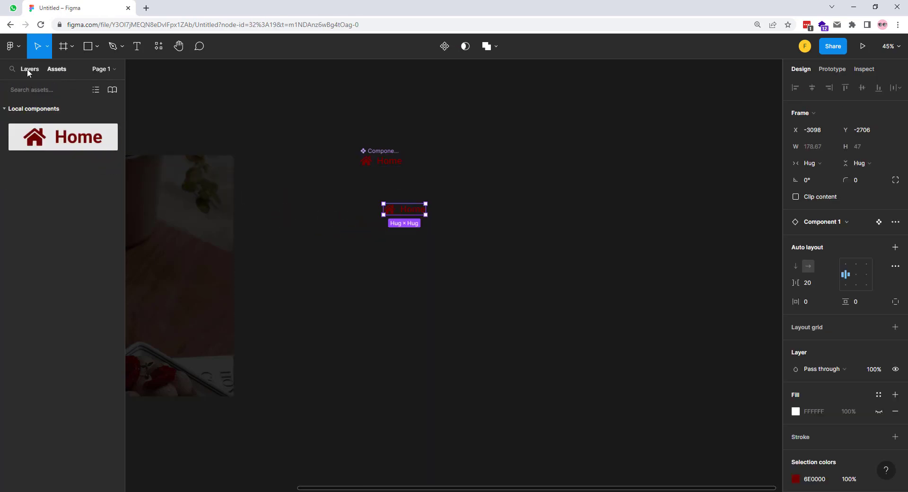
pyautogui.click(27, 69)
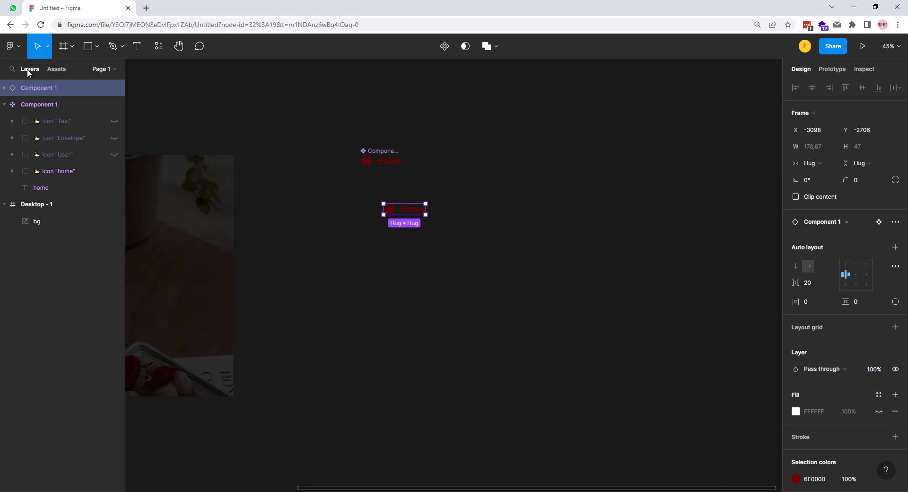
# - Draw a rectangle over the Home instance and set its size to 460 by 100
pyautogui.click(448, 232)
pyautogui.press('r')
pyautogui.moveTo(356, 195); pyautogui.dragTo(470, 226)
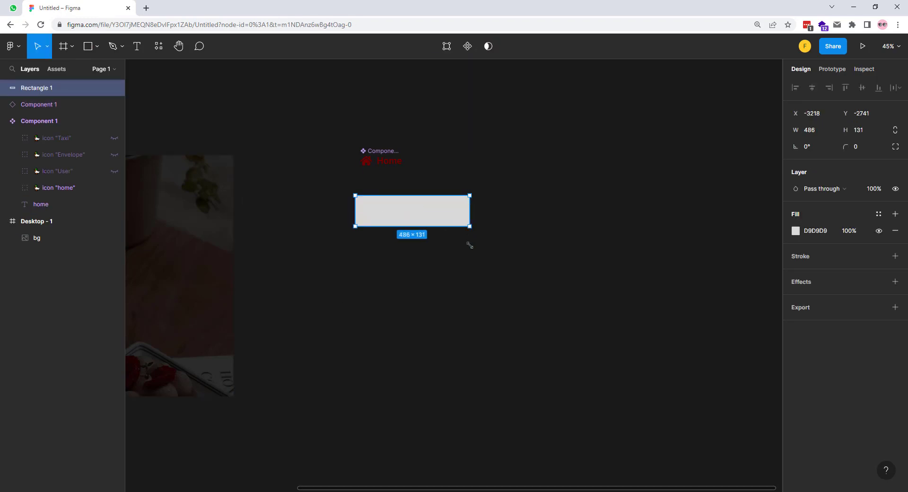
pyautogui.click(814, 130)
pyautogui.write('460')
pyautogui.press('Return')
pyautogui.click(862, 129)
pyautogui.write('100')
pyautogui.press('Return')
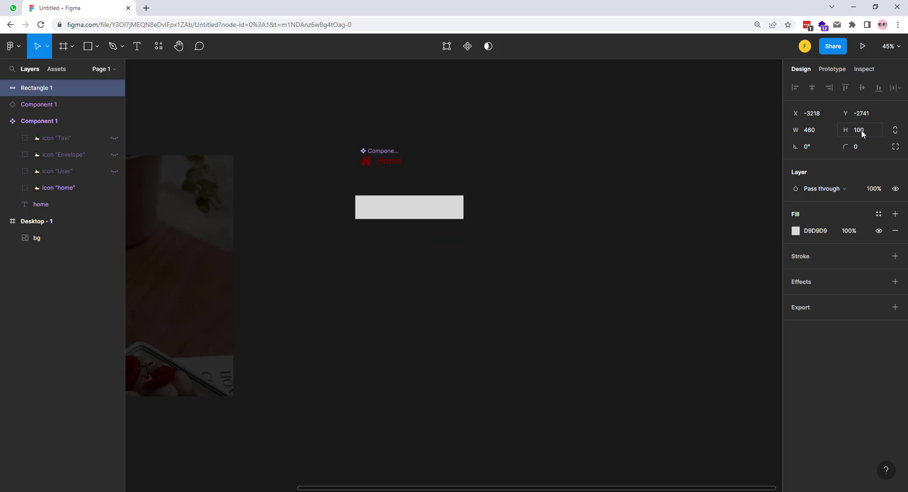
# - Send the rectangle behind the Home instance and stretch the instance to the rectangle's full width of 460
pyautogui.rightClick(408, 208)
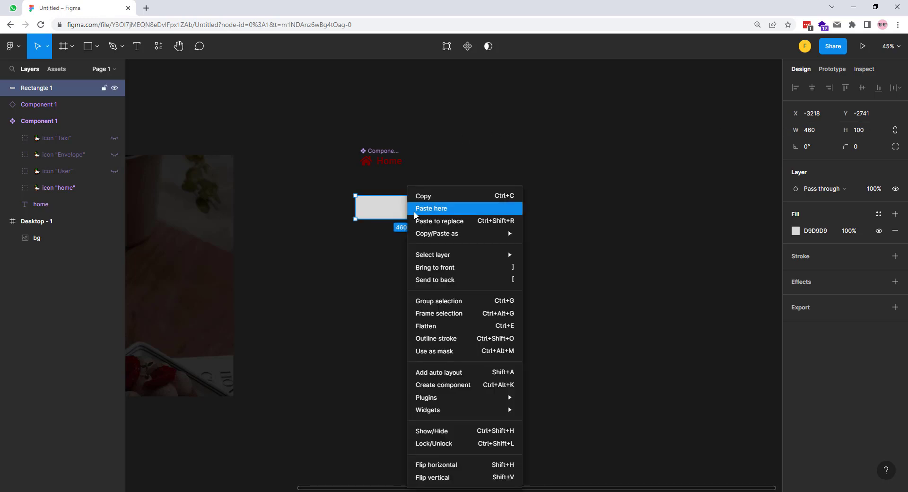
pyautogui.click(436, 280)
pyautogui.click(412, 209)
pyautogui.moveTo(431, 210); pyautogui.dragTo(463, 209)
pyautogui.moveTo(383, 209); pyautogui.dragTo(351, 208)
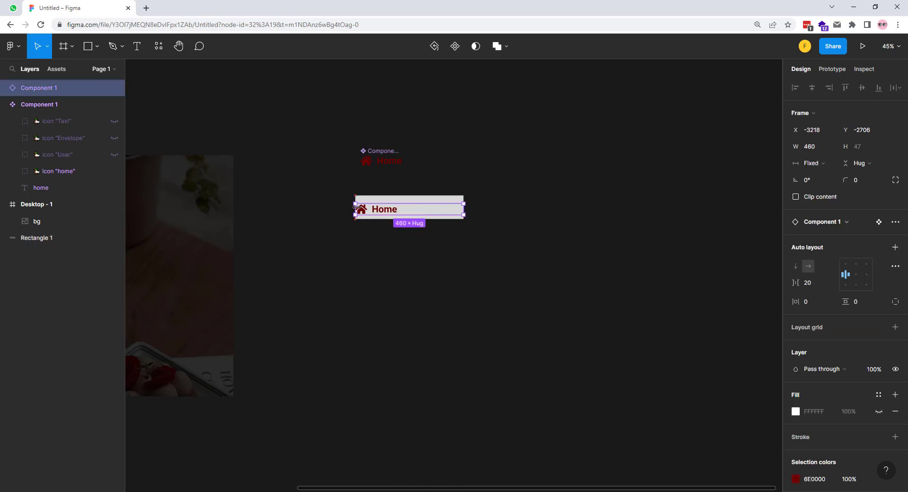
# - Centre the instance's auto layout content and extend the instance to the rectangle's full height of 100
pyautogui.click(859, 278)
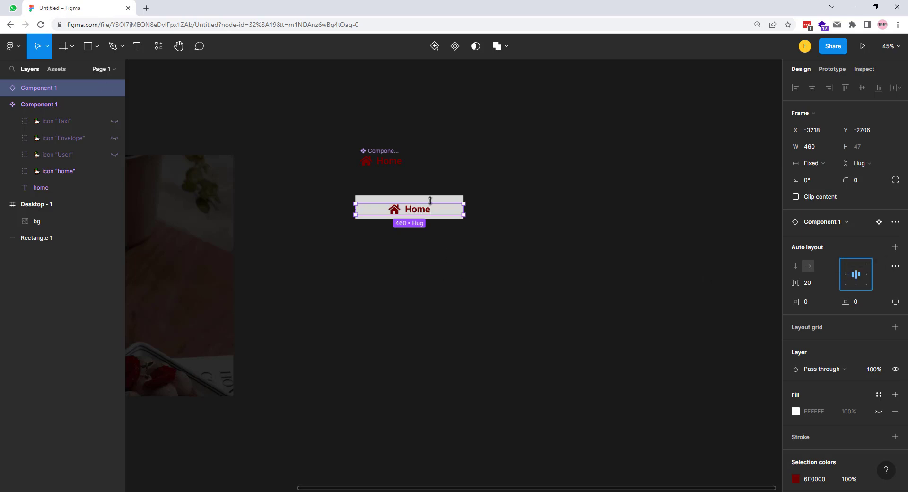
pyautogui.moveTo(430, 204); pyautogui.dragTo(430, 196)
pyautogui.click(476, 253)
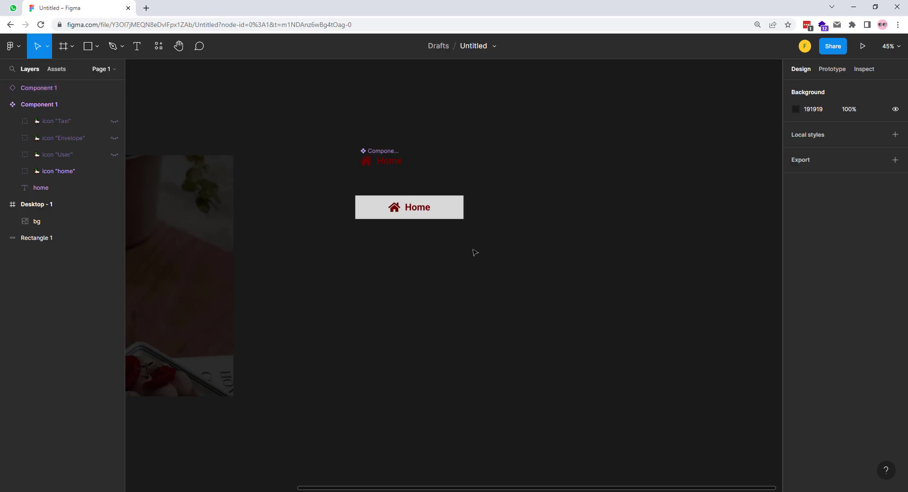
# - Frame the Home instance together with the rectangle, convert the frame into a component and add a second variant
pyautogui.moveTo(475, 250); pyautogui.dragTo(355, 184)
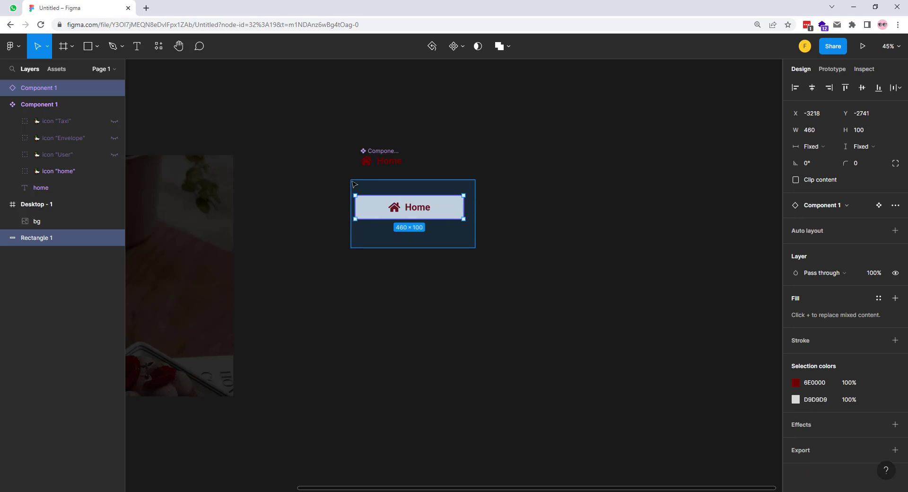
pyautogui.rightClick(440, 207)
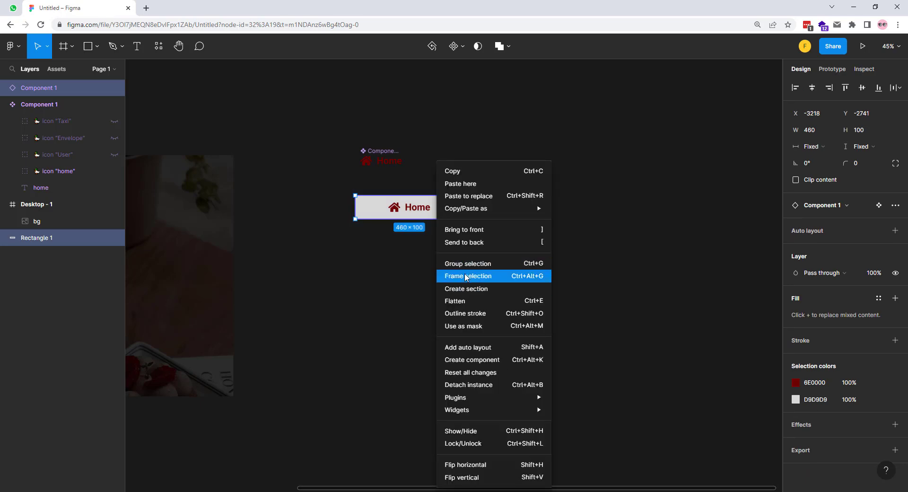
pyautogui.click(466, 277)
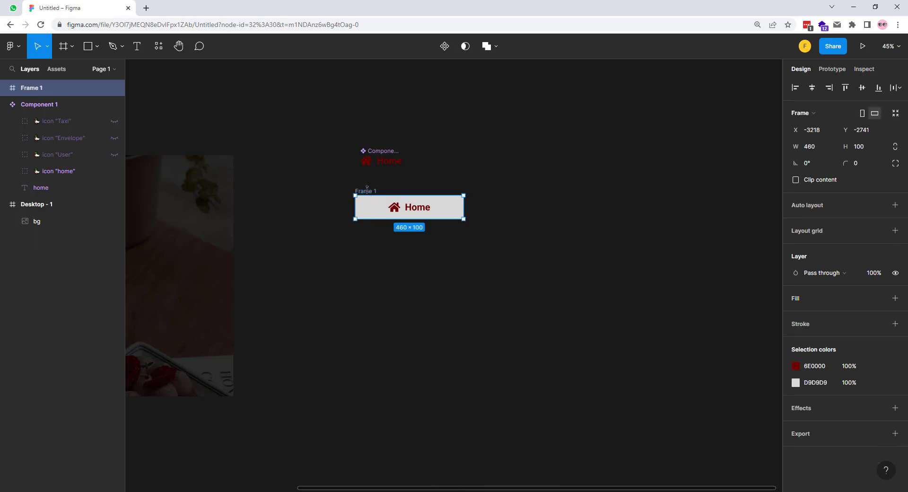
pyautogui.click(444, 47)
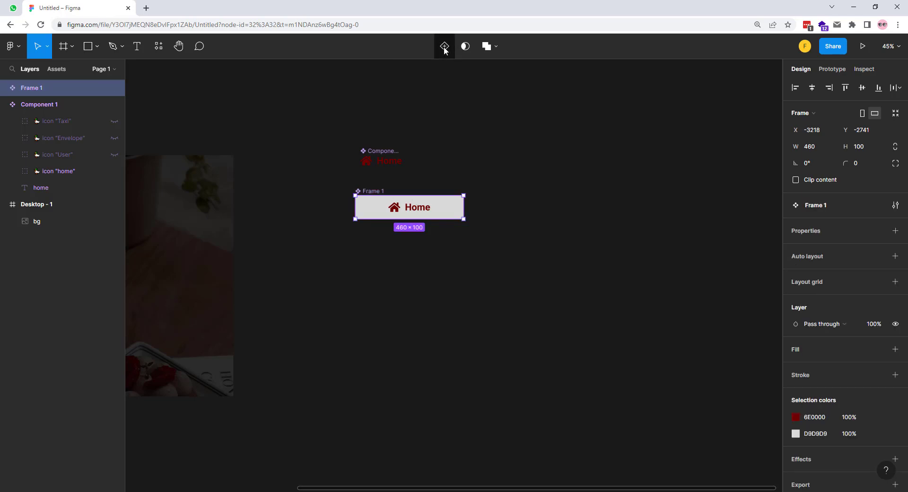
pyautogui.click(444, 47)
# - Fill the Default variant's rectangle with the dark red document colour 6E0000 and set its layer opacity to 0%
pyautogui.click(452, 210)
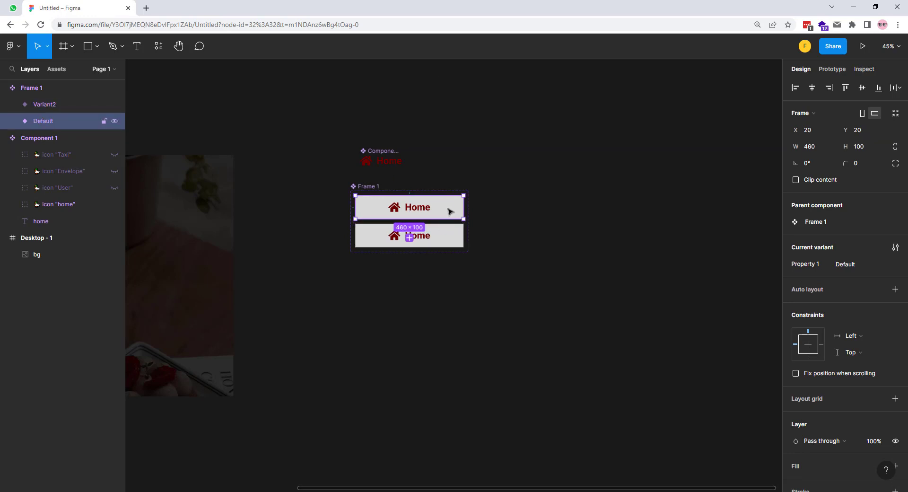
pyautogui.click(13, 121)
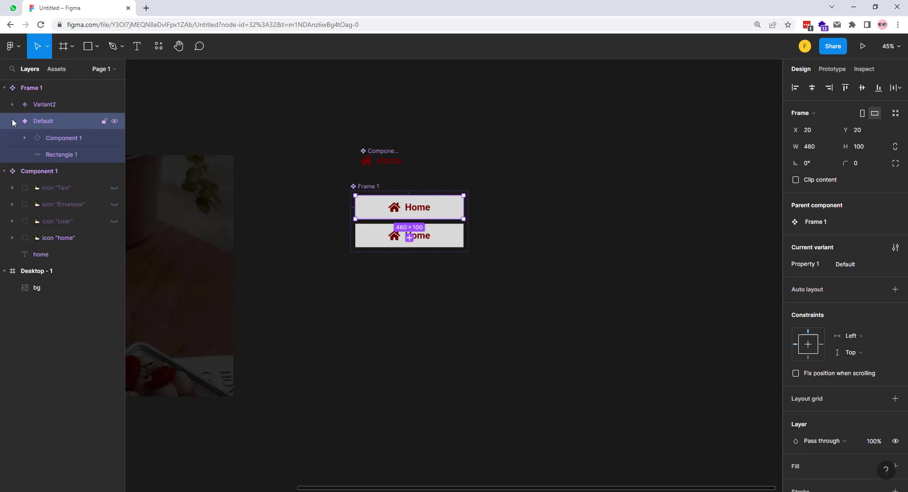
pyautogui.click(68, 158)
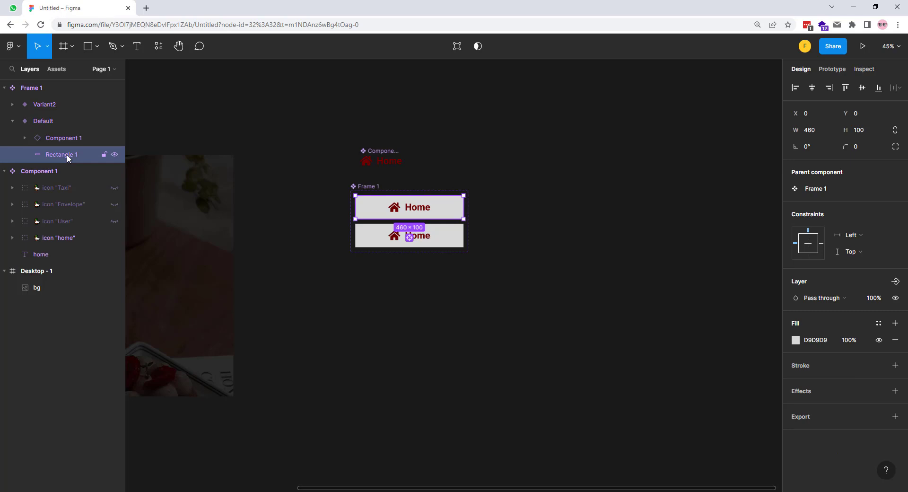
pyautogui.click(796, 340)
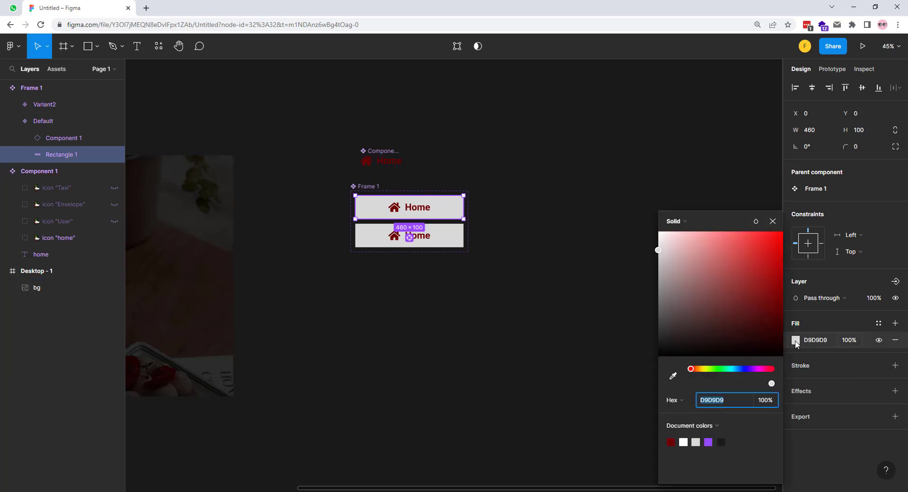
pyautogui.click(671, 442)
pyautogui.click(773, 220)
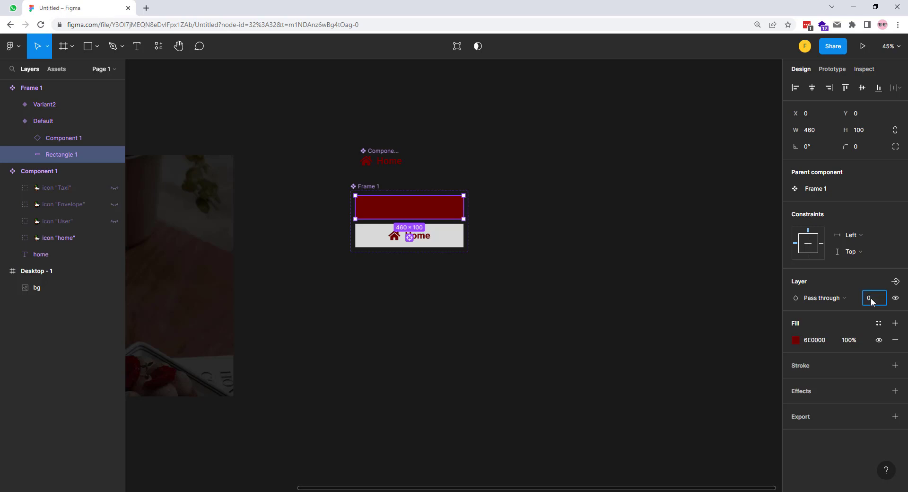
pyautogui.press('Return')
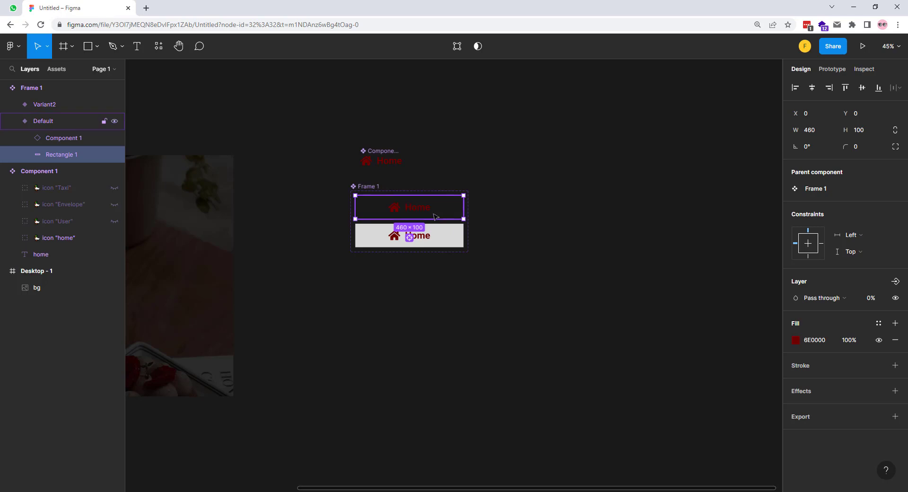
# - Fill the rectangle inside Variant2 with the dark red document colour 6E0000
pyautogui.click(13, 105)
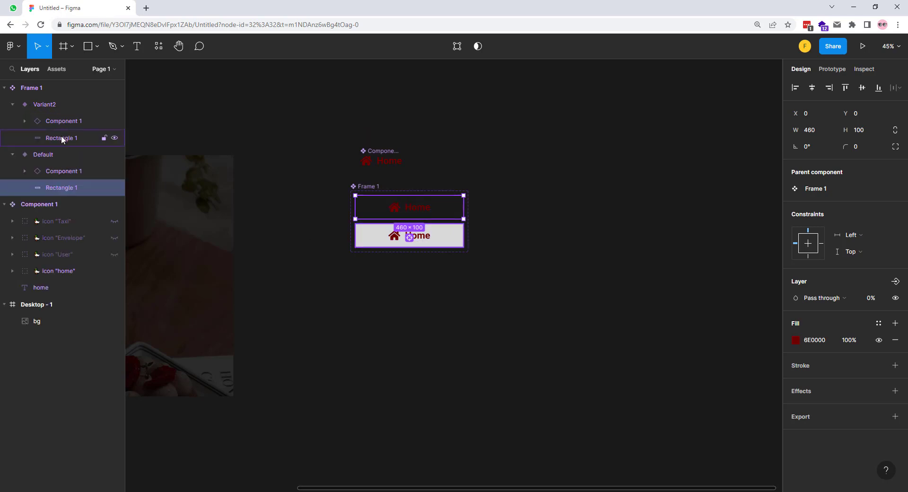
pyautogui.click(61, 137)
pyautogui.click(796, 340)
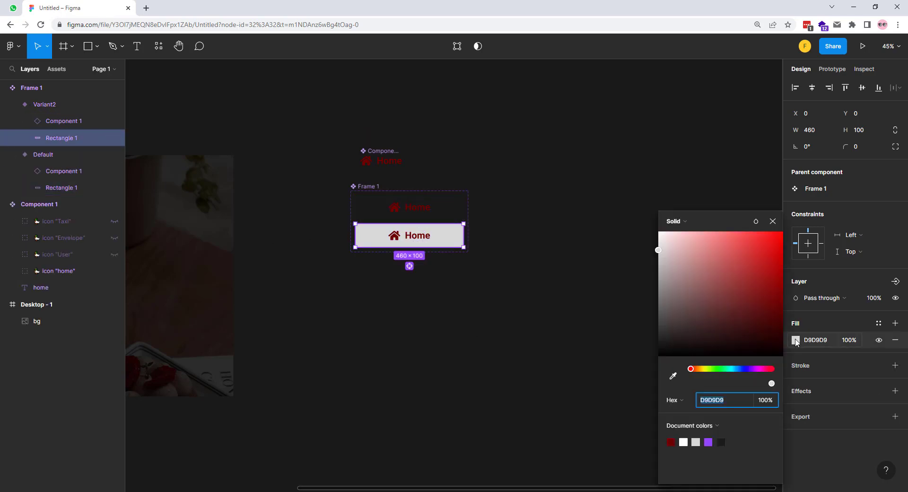
pyautogui.click(671, 441)
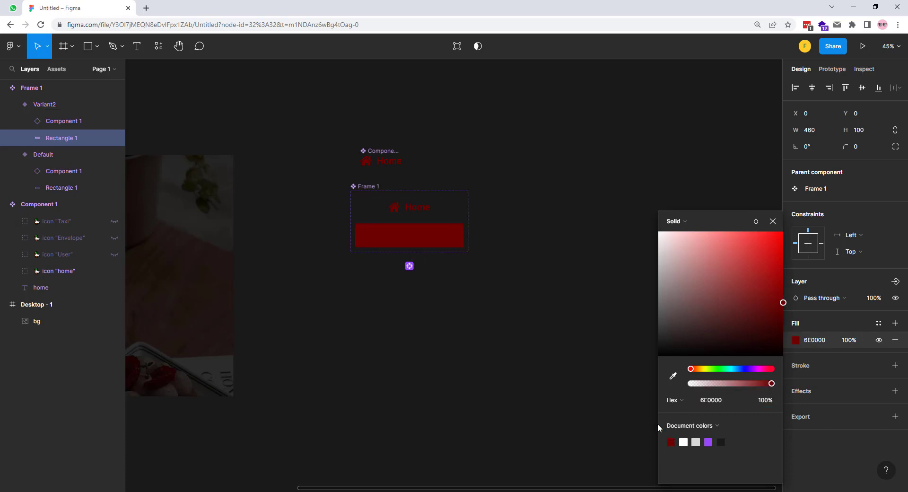
pyautogui.press('Escape')
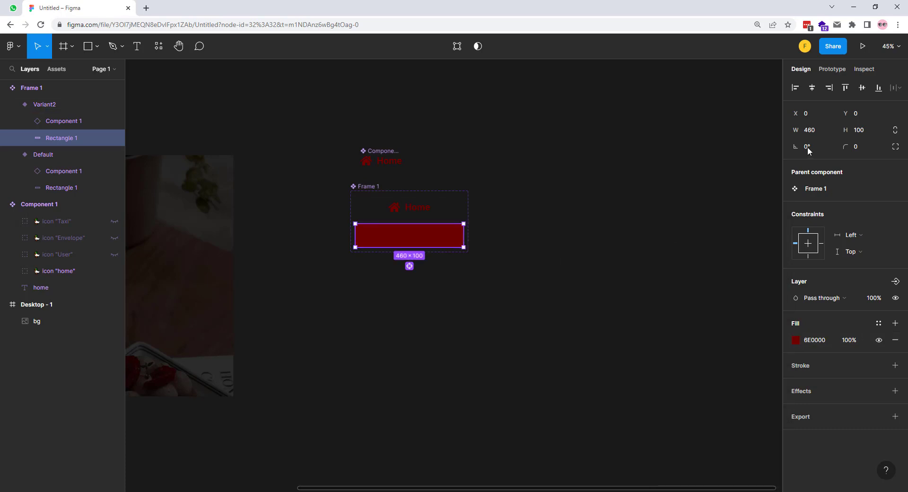
# - Resize Variant2's rectangle to 3 by 20 and centre it vertically within the variant
pyautogui.click(809, 133)
pyautogui.press('Return')
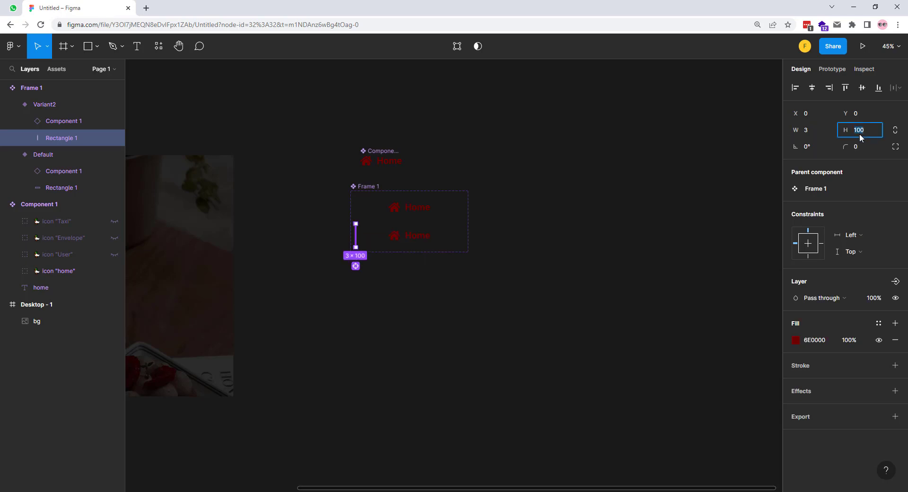
pyautogui.write('20')
pyautogui.press('Return')
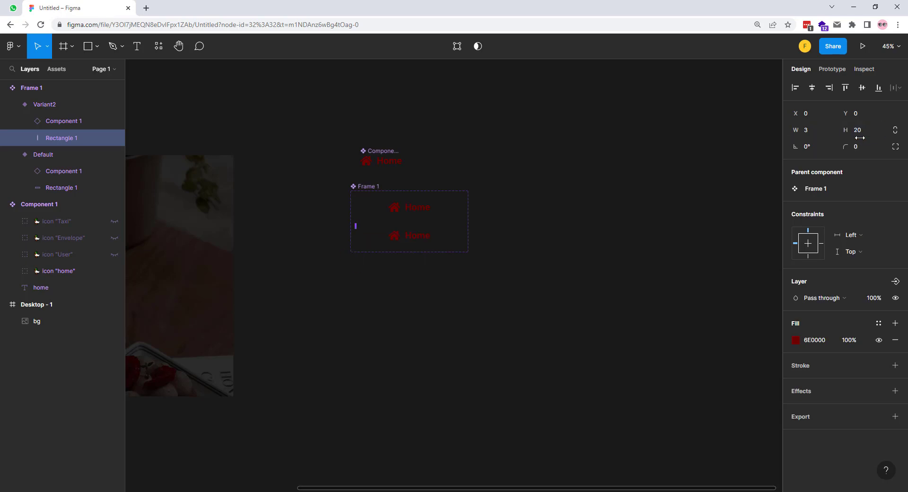
pyautogui.click(861, 91)
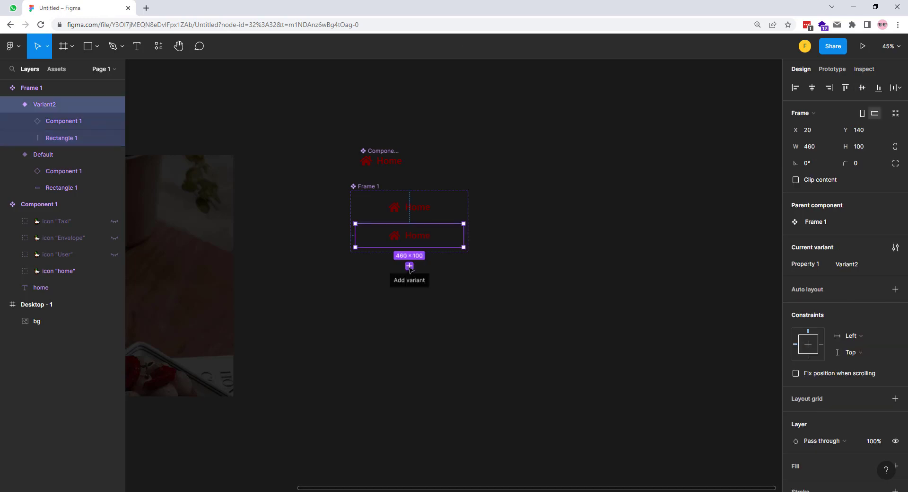
# - Add a third variant based on Variant2, set its rectangle's height to 100 and centre it vertically
pyautogui.click(410, 267)
pyautogui.click(12, 104)
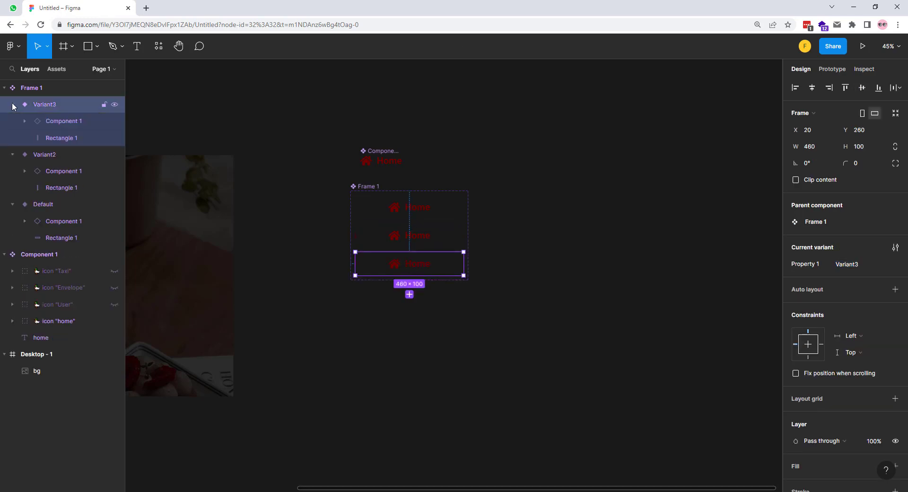
pyautogui.click(64, 138)
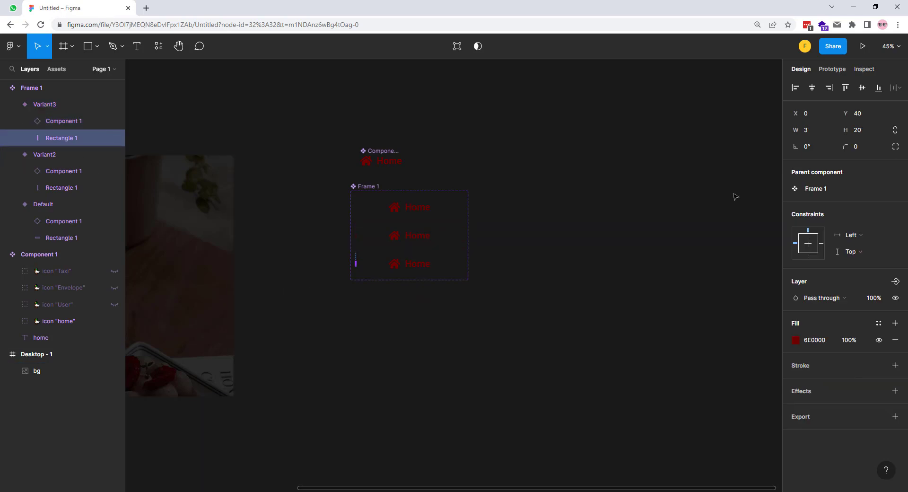
pyautogui.click(857, 130)
pyautogui.write('100')
pyautogui.press('Return')
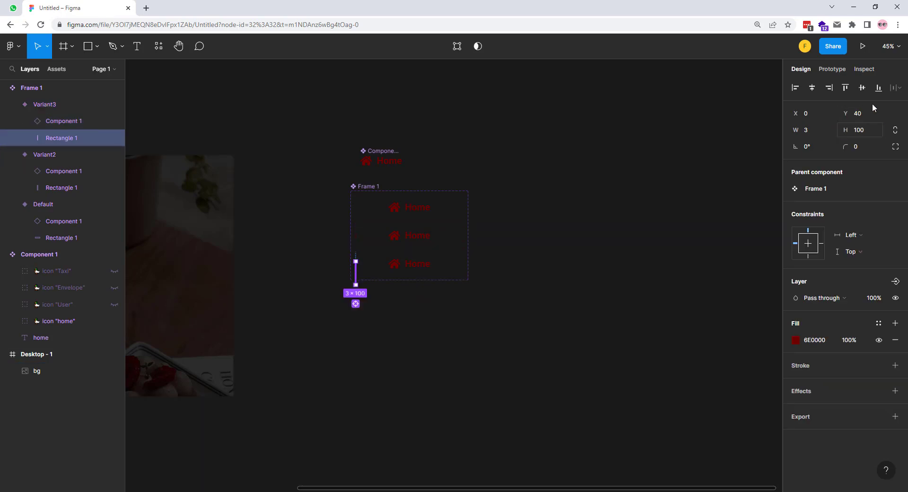
pyautogui.click(861, 90)
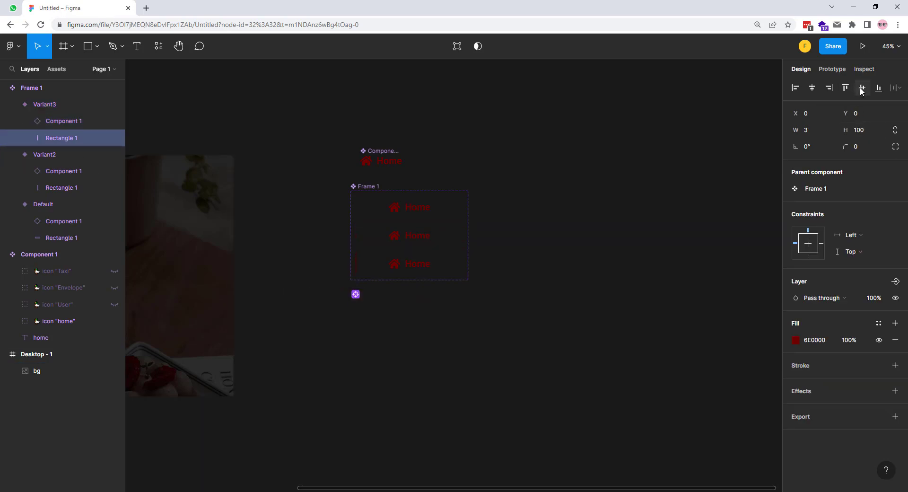
# - Add a fourth variant based on Variant3 and set its rectangle's width to 460
pyautogui.click(435, 274)
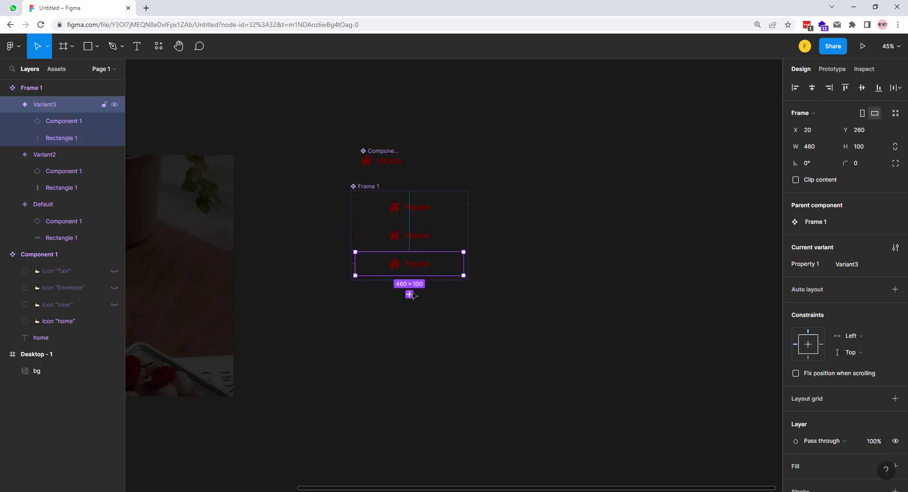
pyautogui.click(410, 294)
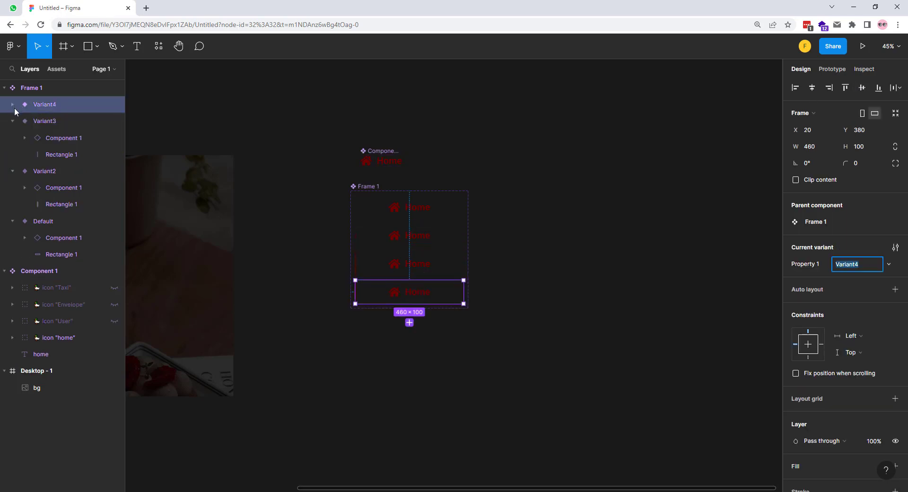
pyautogui.click(68, 137)
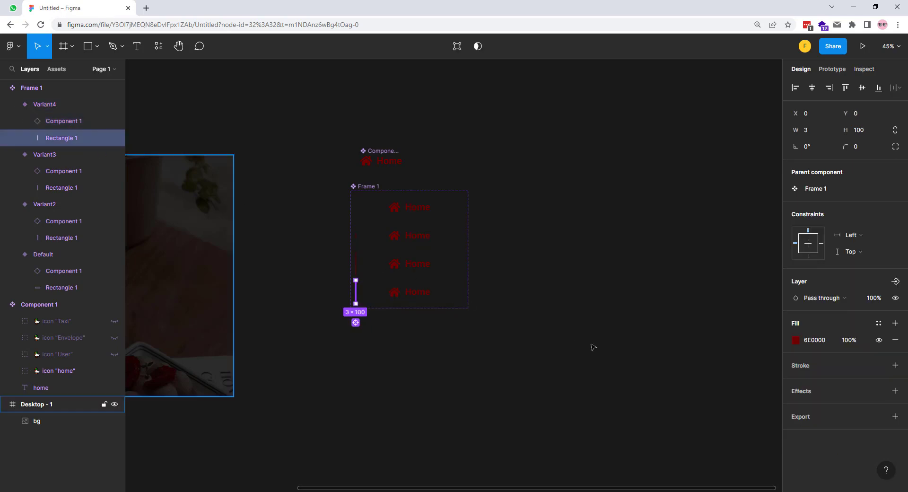
pyautogui.click(807, 134)
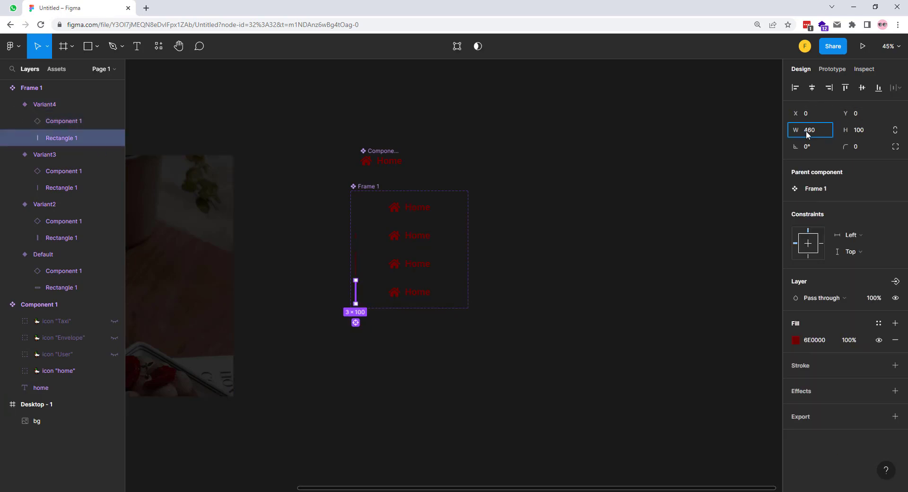
pyautogui.write('460')
pyautogui.press('Return')
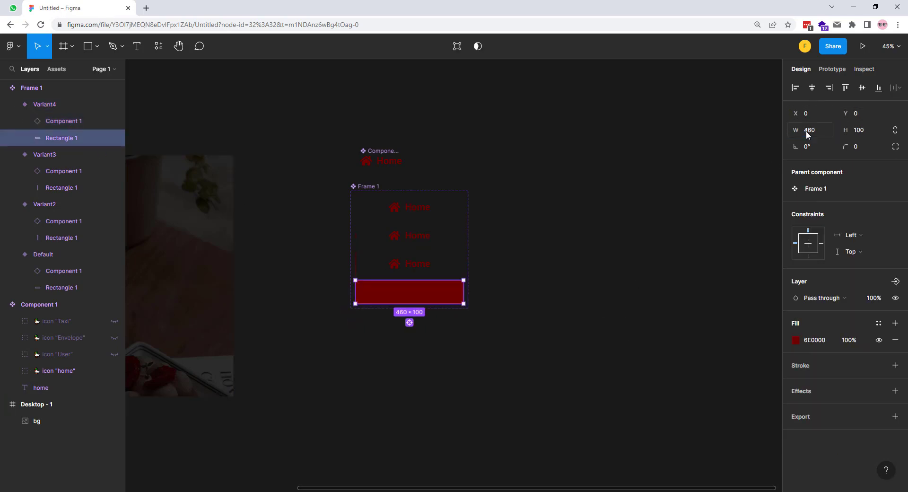
# - Change the fill of the Home text and the home icon in Variant4 to white, FFFFFF
pyautogui.click(25, 121)
pyautogui.click(68, 203)
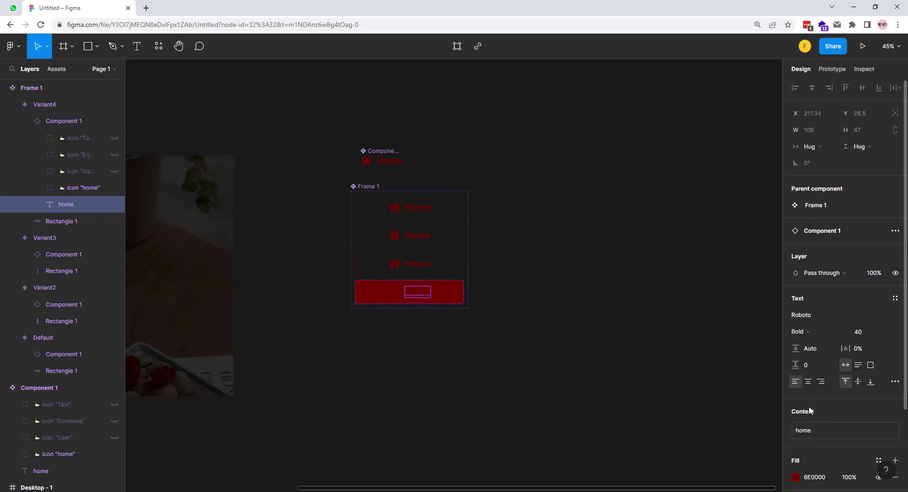
pyautogui.scroll(-2, 810, 410)
pyautogui.click(796, 383)
pyautogui.click(684, 442)
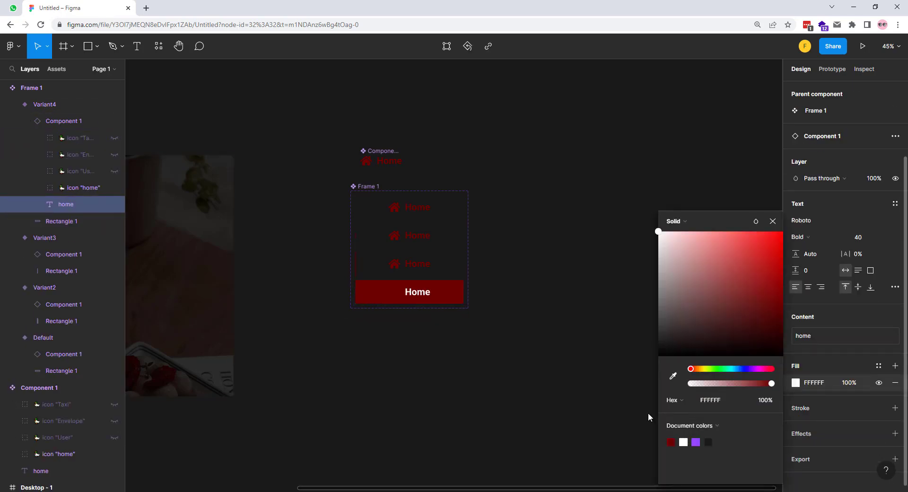
pyautogui.click(90, 188)
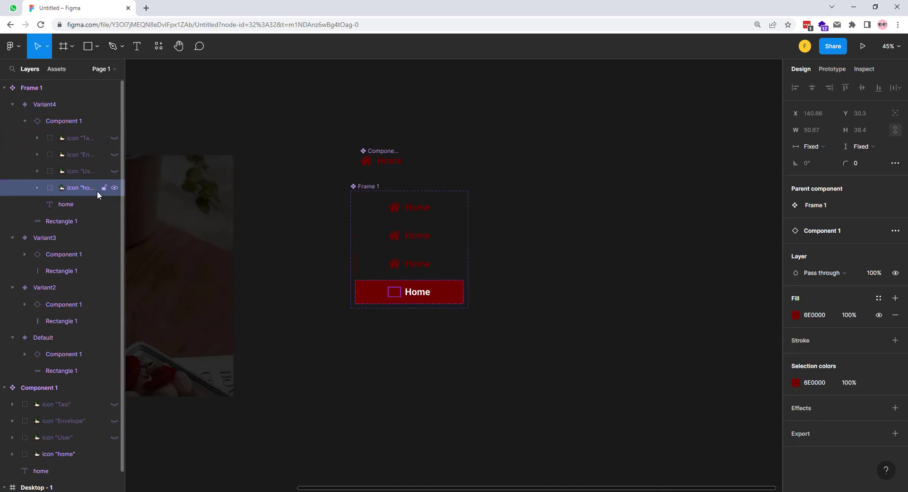
pyautogui.click(797, 315)
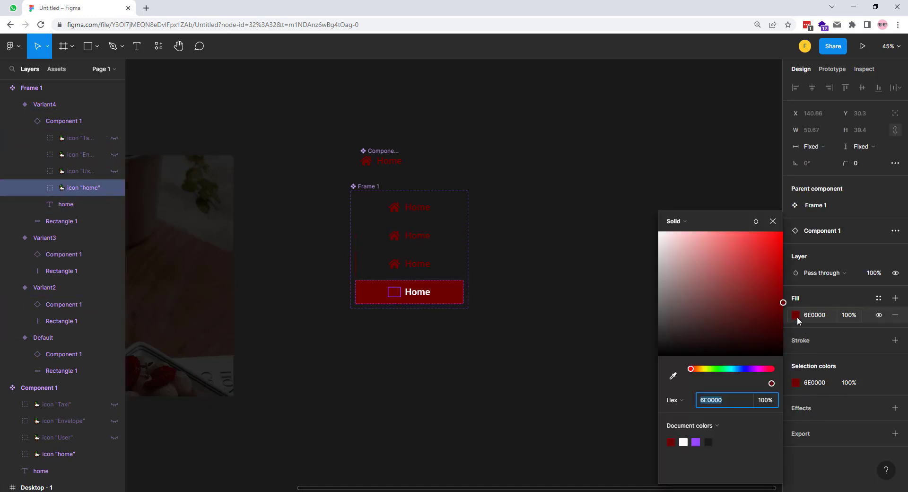
pyautogui.click(684, 442)
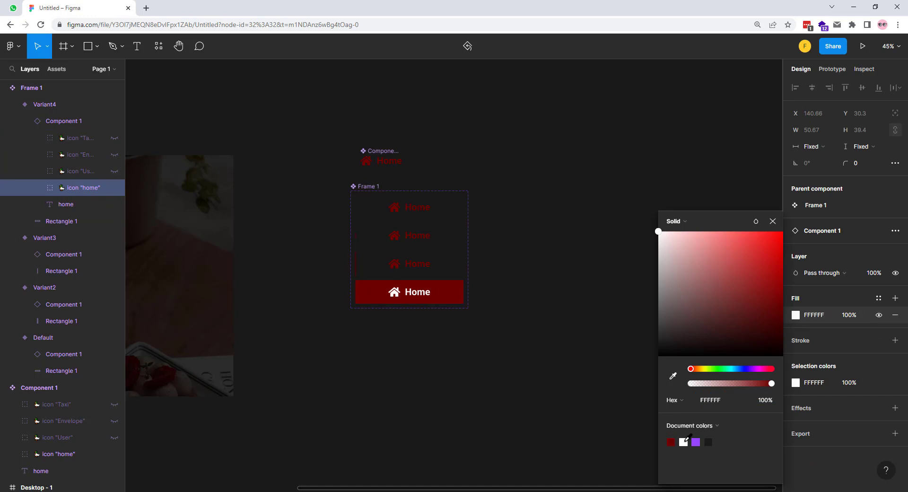
pyautogui.click(773, 221)
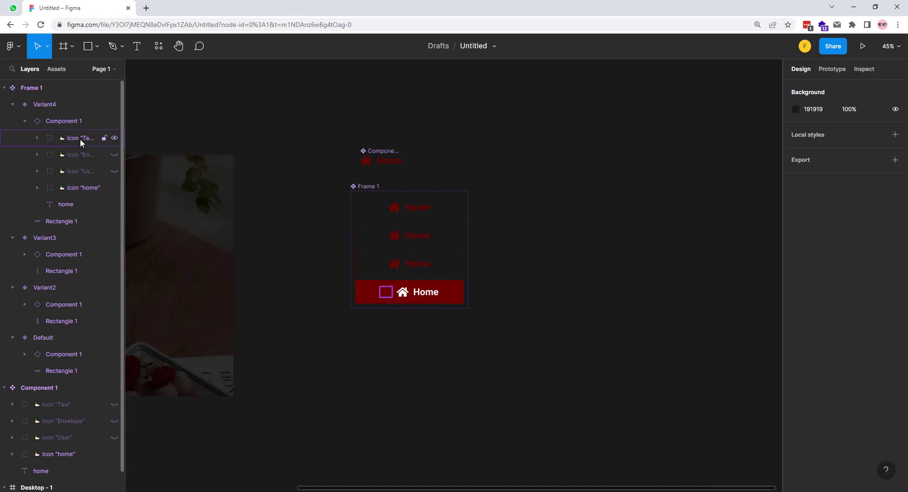
# - Show the hidden Taxi and Envelope icons in Variant4 and fill both with white, FFFFFF
pyautogui.click(80, 138)
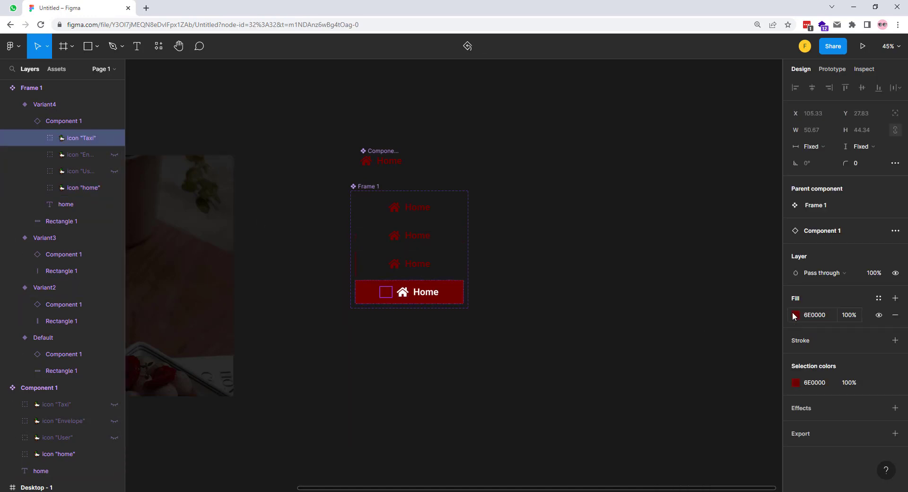
pyautogui.click(796, 314)
pyautogui.click(683, 441)
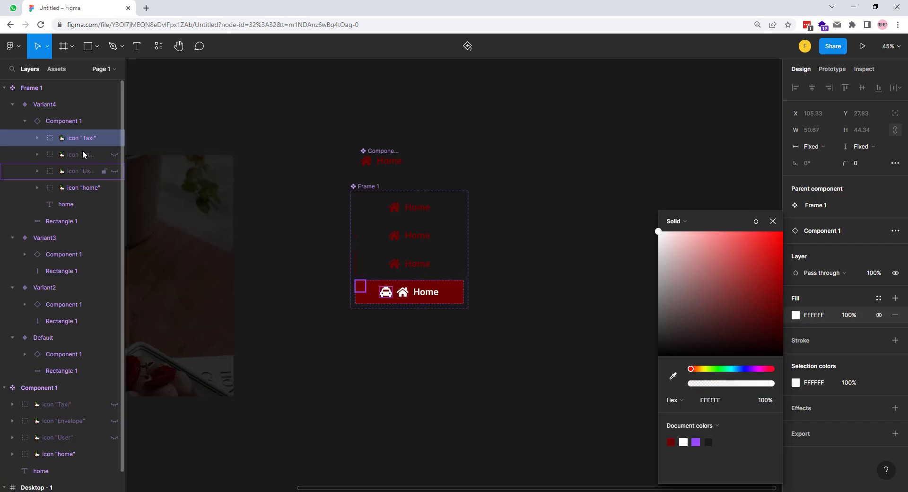
pyautogui.click(85, 152)
pyautogui.click(114, 154)
pyautogui.click(797, 315)
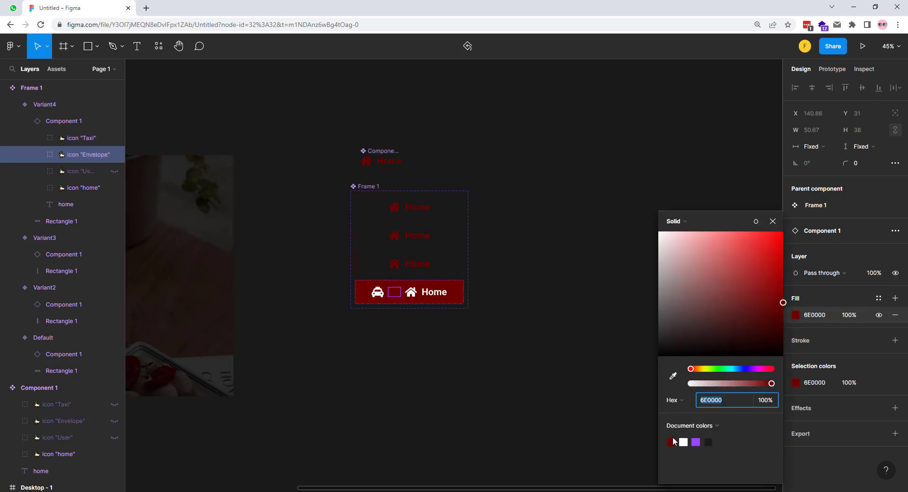
pyautogui.click(684, 440)
# - Show the hidden User icon in Variant4 and fill it with white, FFFFFF
pyautogui.click(116, 171)
pyautogui.click(115, 170)
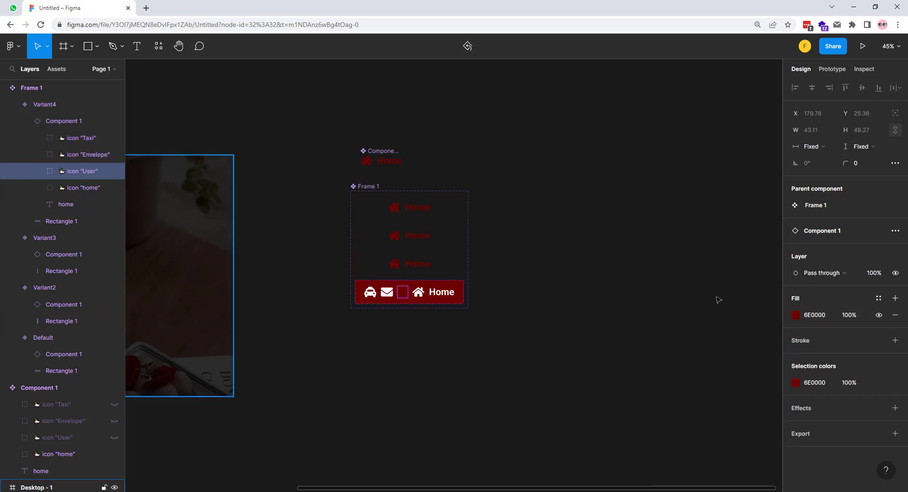
pyautogui.click(796, 315)
pyautogui.click(684, 441)
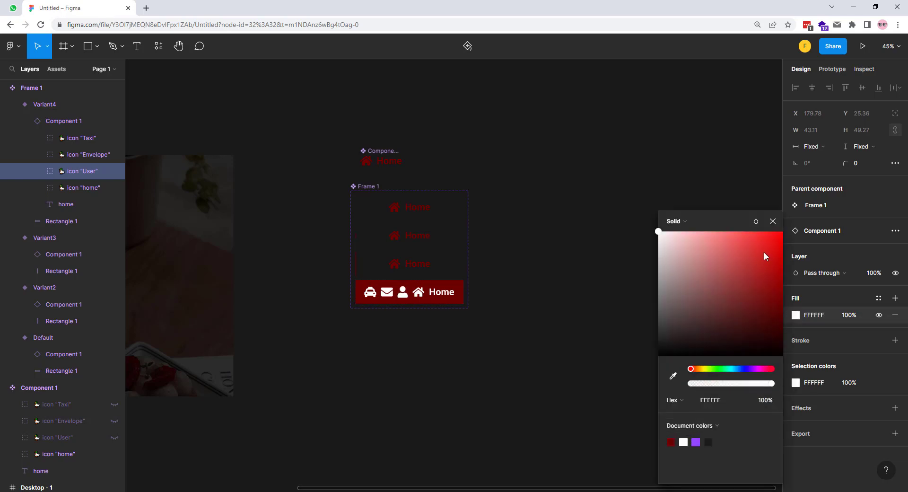
pyautogui.click(773, 221)
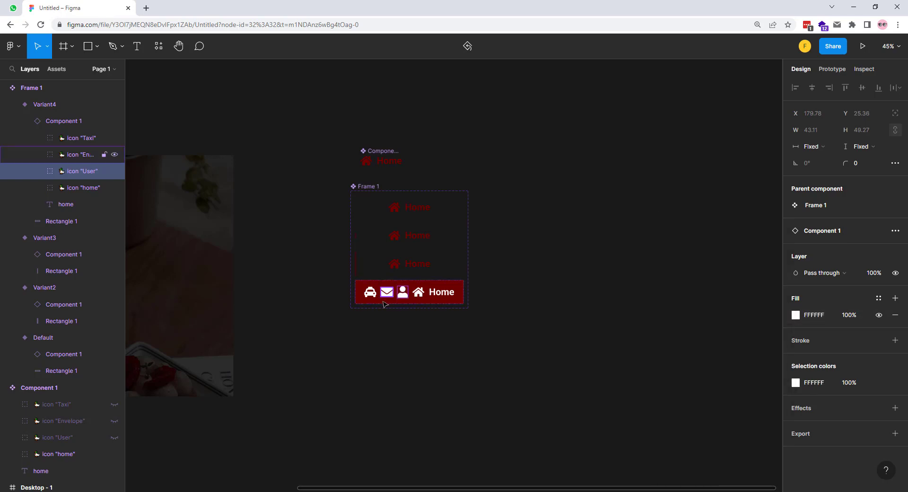
# - Hide the Taxi, Envelope and User icons in Variant4, leaving only the home icon shown
pyautogui.click(110, 136)
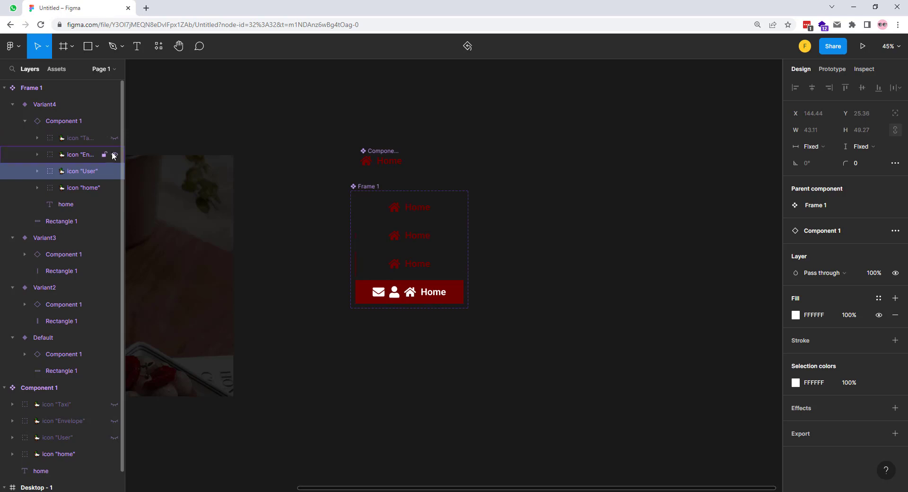
pyautogui.click(113, 154)
pyautogui.click(114, 170)
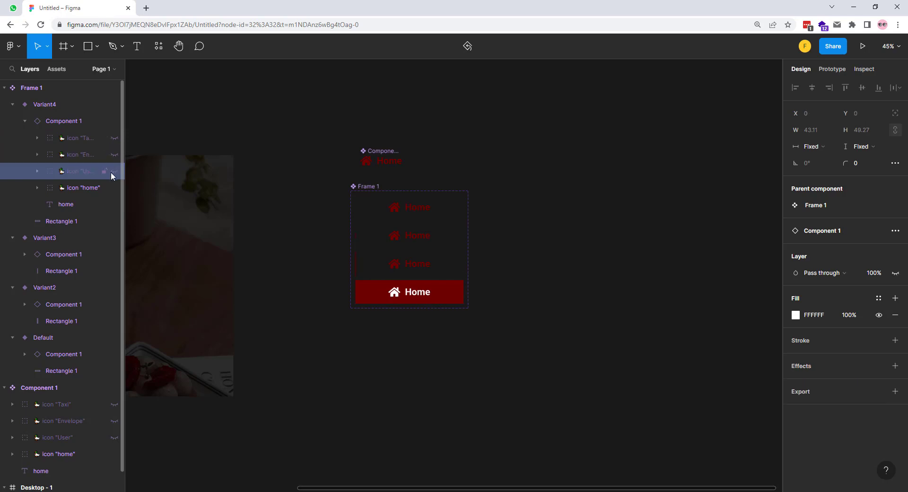
# - Add a prototype interaction from the Default variant to Variant2 triggered While hovering
pyautogui.click(357, 284)
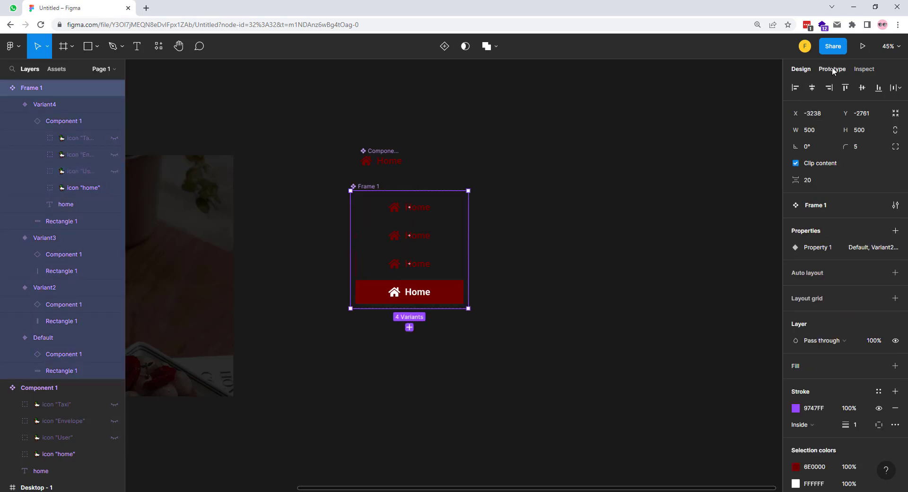
pyautogui.click(833, 69)
pyautogui.click(460, 207)
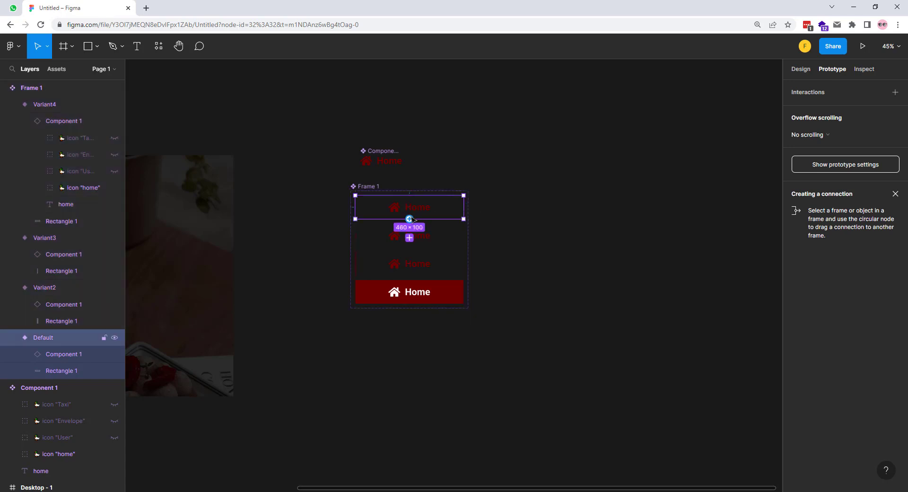
pyautogui.moveTo(409, 219); pyautogui.dragTo(412, 237)
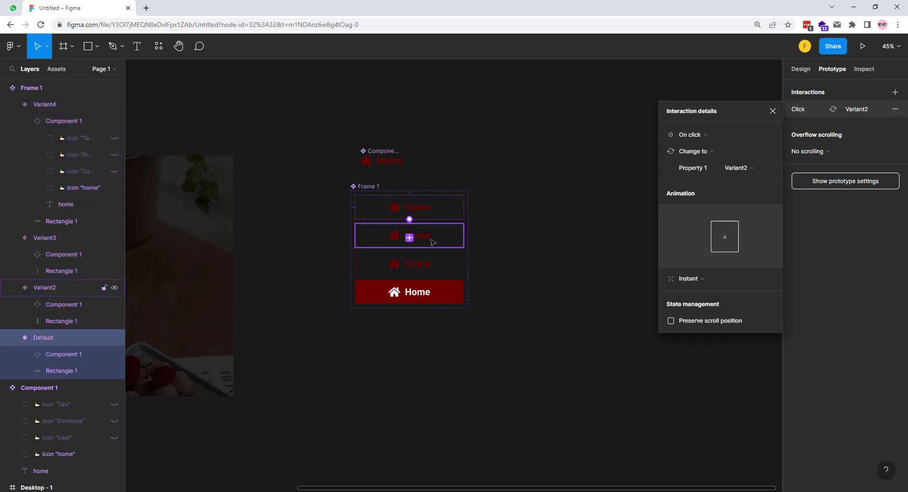
pyautogui.click(710, 137)
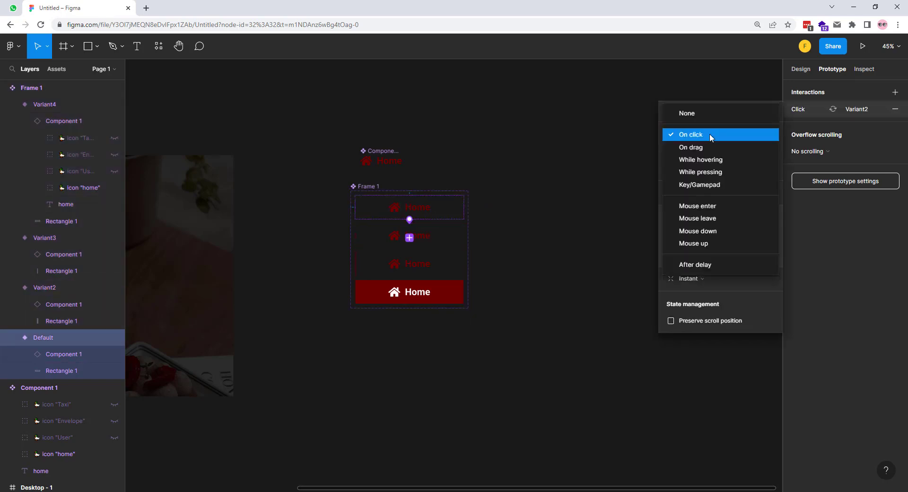
pyautogui.click(701, 161)
# - Set the Default-to-Variant2 animation to Smart animate with Ease in and a 100 ms duration
pyautogui.click(714, 277)
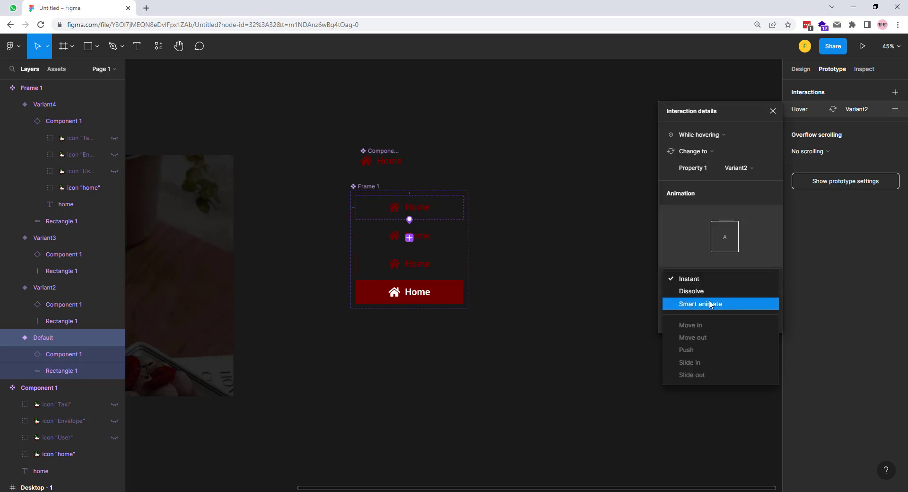
pyautogui.click(709, 305)
pyautogui.click(709, 298)
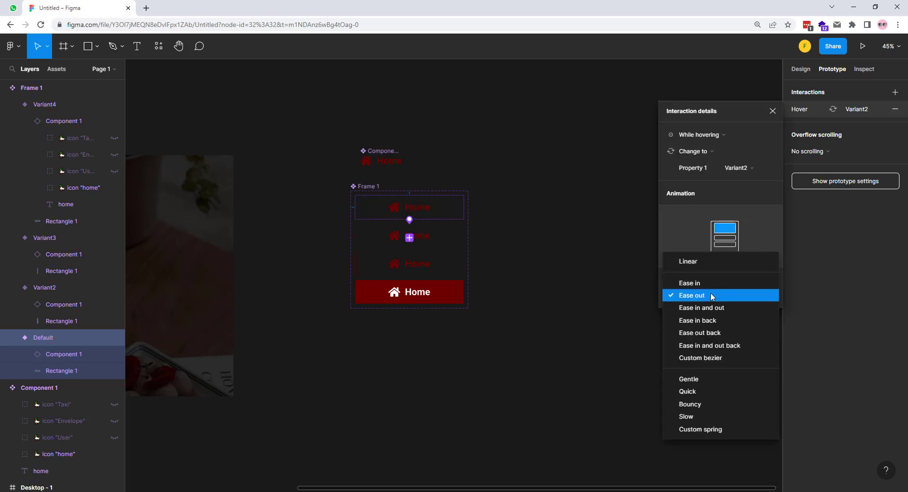
pyautogui.click(701, 283)
pyautogui.click(756, 296)
pyautogui.write('100')
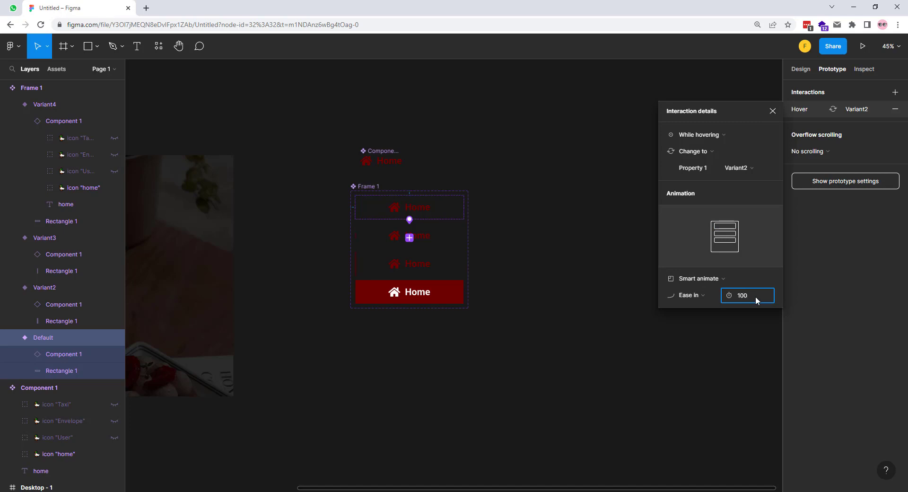
pyautogui.press('Return')
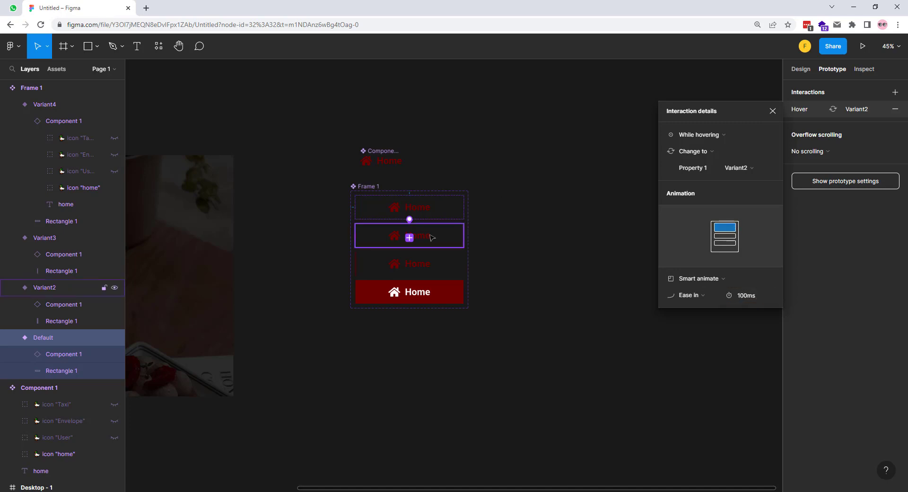
# - Add a While hovering interaction from Variant2 to Variant3 with a 150 ms animation duration
pyautogui.click(418, 245)
pyautogui.moveTo(464, 235); pyautogui.dragTo(410, 264)
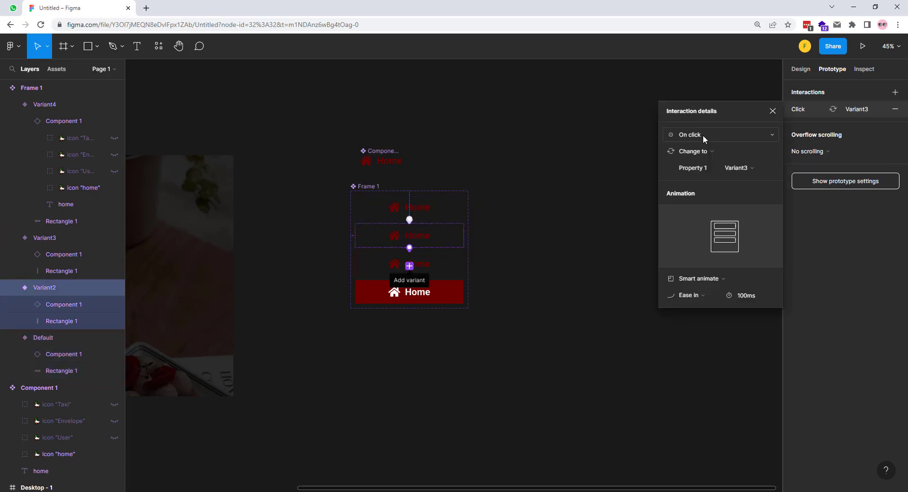
pyautogui.click(703, 135)
pyautogui.click(701, 160)
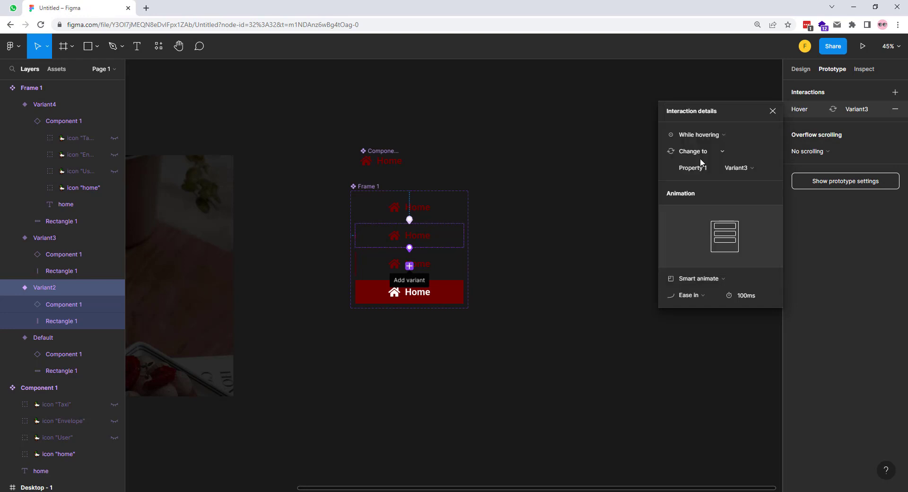
pyautogui.click(744, 296)
pyautogui.write('150')
pyautogui.press('Return')
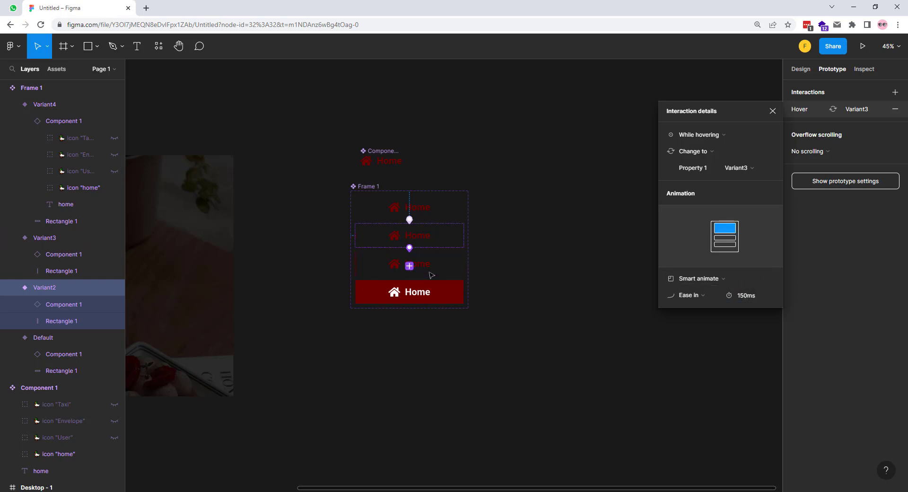
# - Add an After delay interaction from Variant3 to Variant4 with a 1 ms delay and a 200 ms animation duration
pyautogui.click(410, 274)
pyautogui.moveTo(410, 276); pyautogui.dragTo(408, 300)
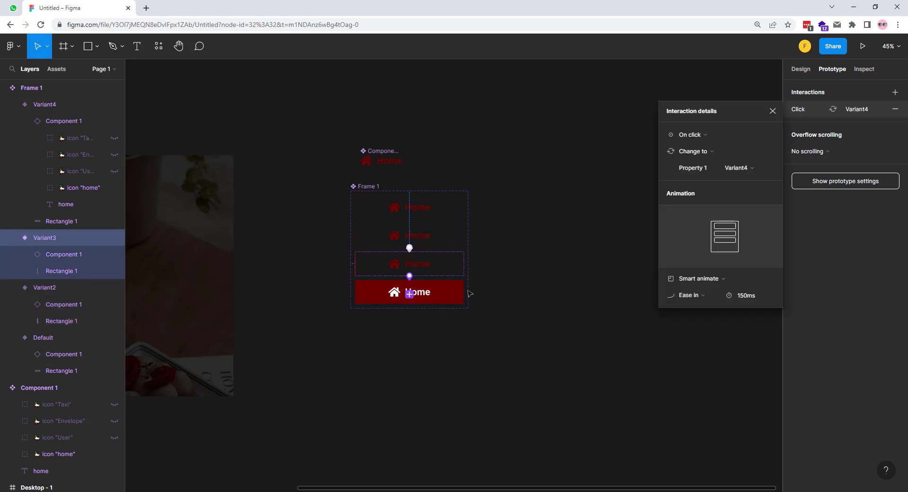
pyautogui.click(712, 133)
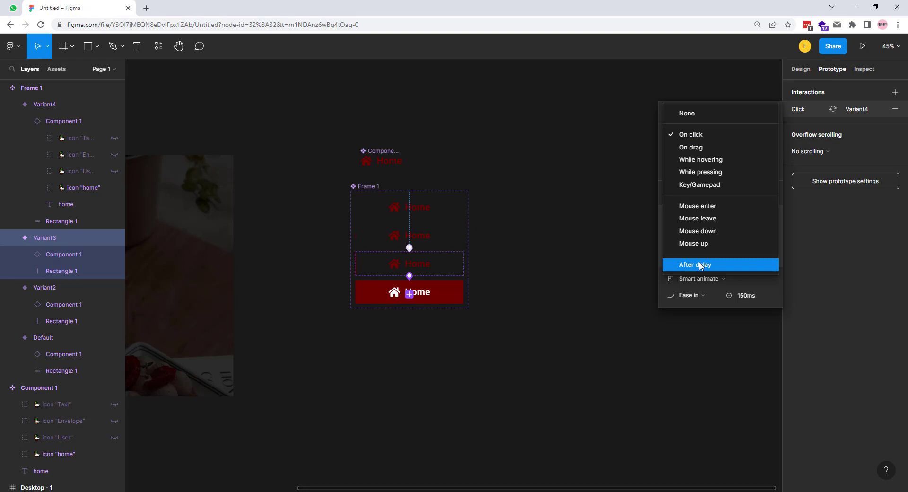
pyautogui.click(701, 265)
pyautogui.click(747, 135)
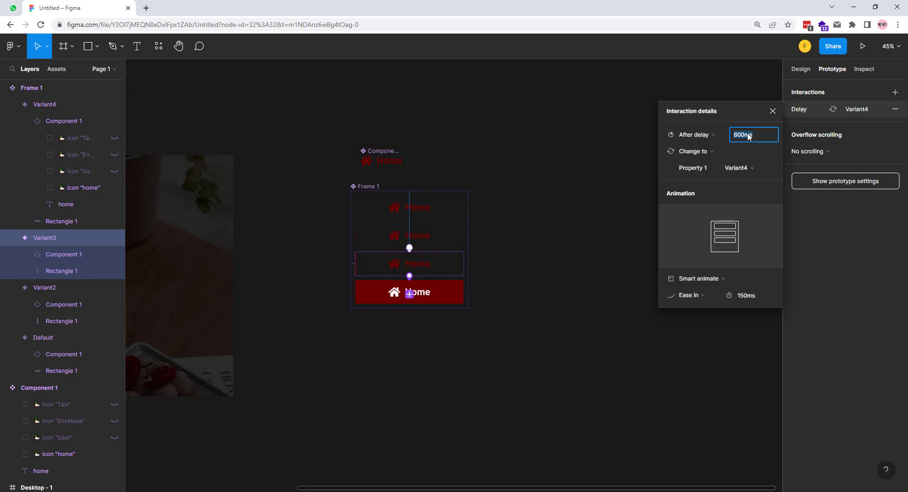
pyautogui.write('1')
pyautogui.press('Return')
pyautogui.press('Return')
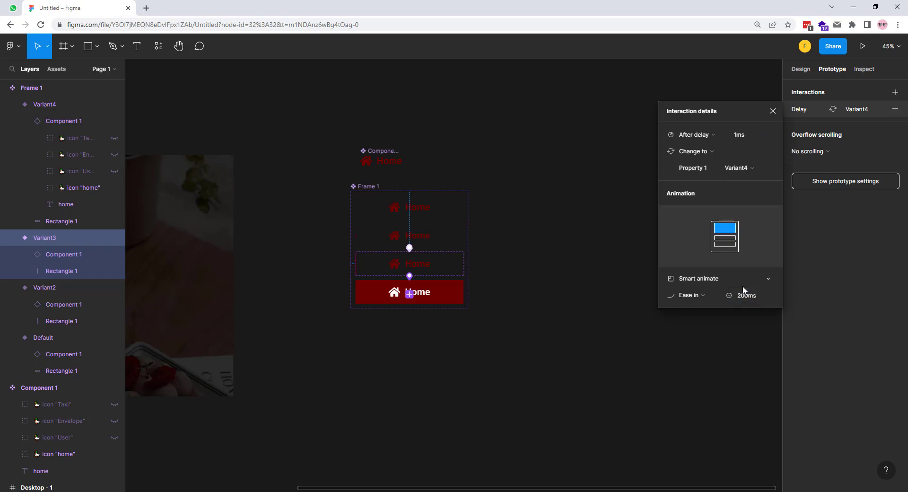
# - Add a Mouse leave interaction from Variant4 back to Default with a 250 ms animation duration
pyautogui.click(445, 293)
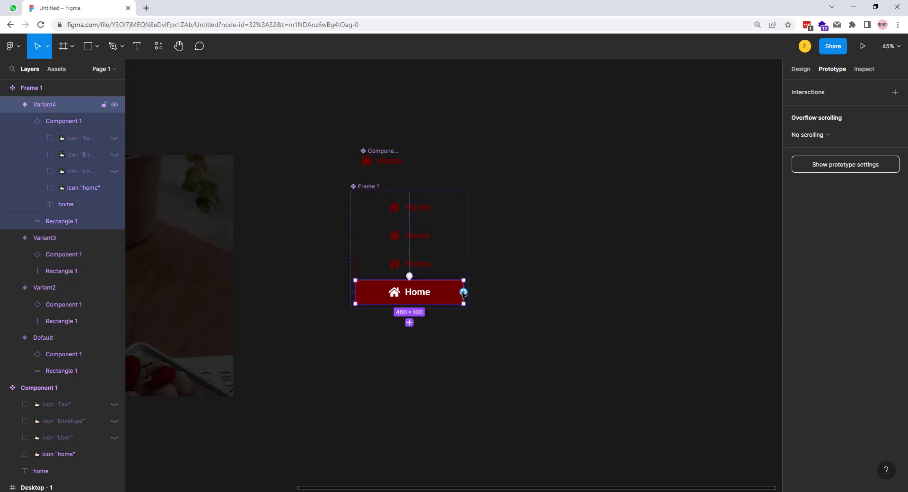
pyautogui.moveTo(463, 292); pyautogui.dragTo(429, 204)
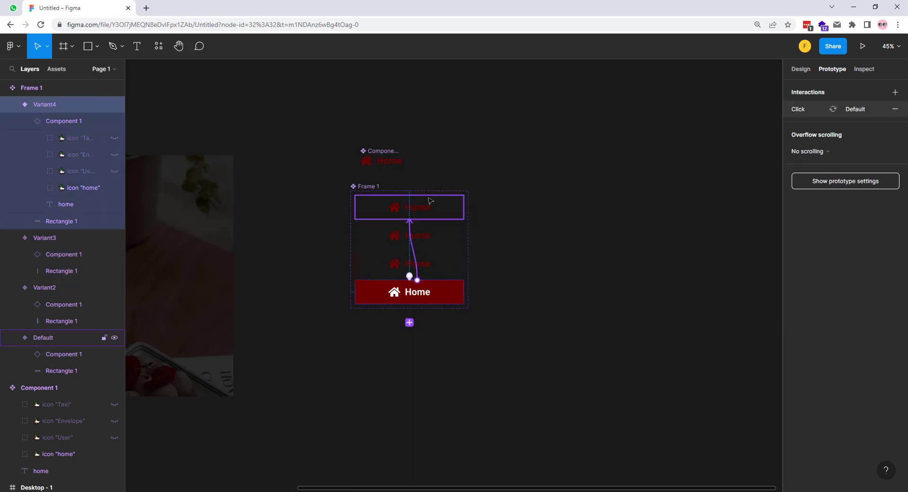
pyautogui.click(707, 134)
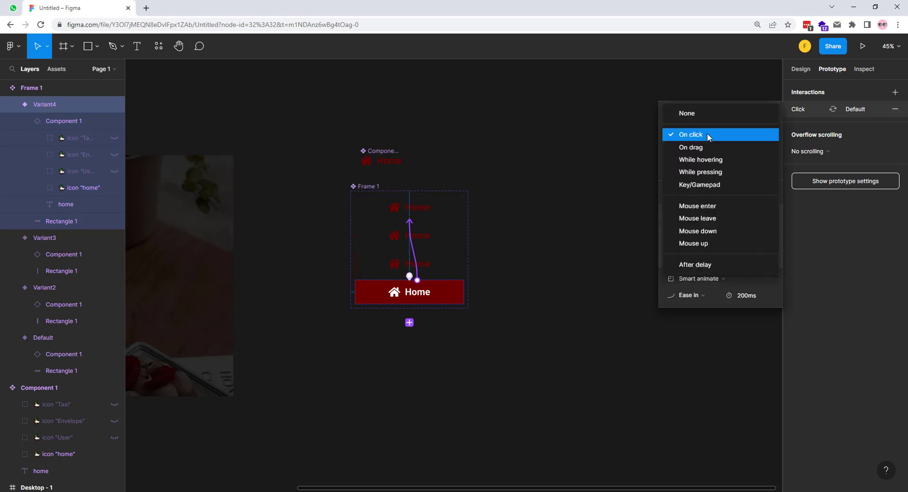
pyautogui.click(701, 218)
pyautogui.click(748, 294)
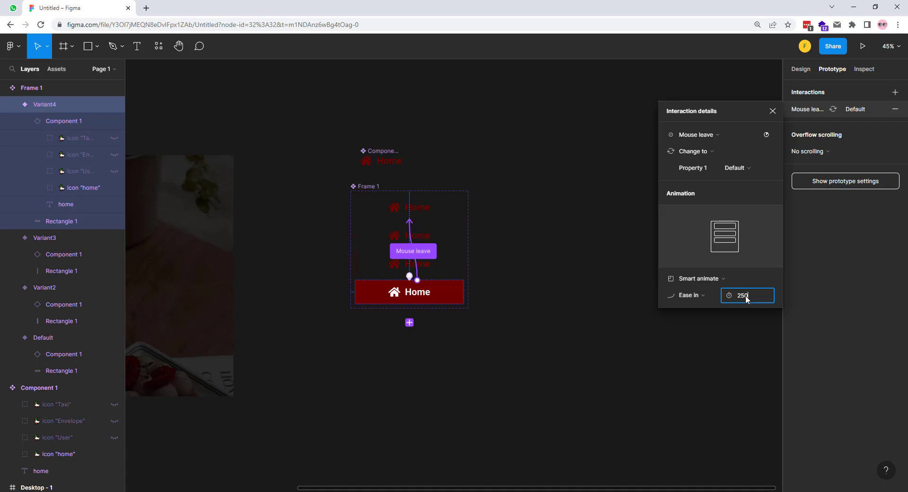
pyautogui.write('250')
pyautogui.press('Return')
pyautogui.click(773, 111)
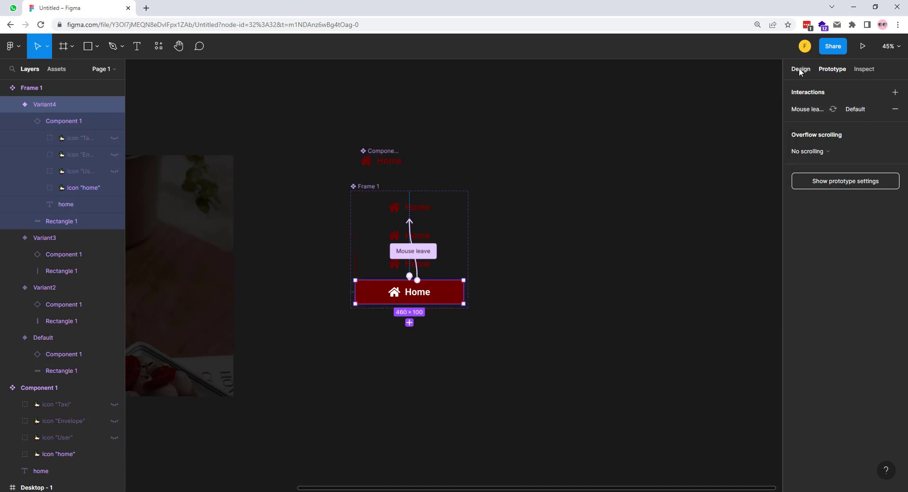
# - Place an instance of the Frame 1 component in the Desktop - 1 frame at about X 478, Y 195
pyautogui.click(800, 69)
pyautogui.click(322, 363)
pyautogui.moveTo(339, 360); pyautogui.dragTo(575, 353)
pyautogui.click(218, 242)
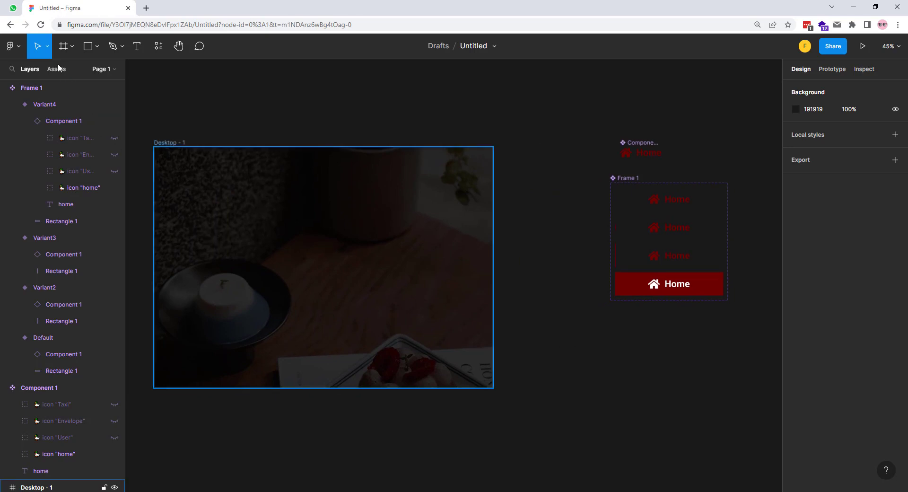
pyautogui.press('Escape')
pyautogui.click(58, 71)
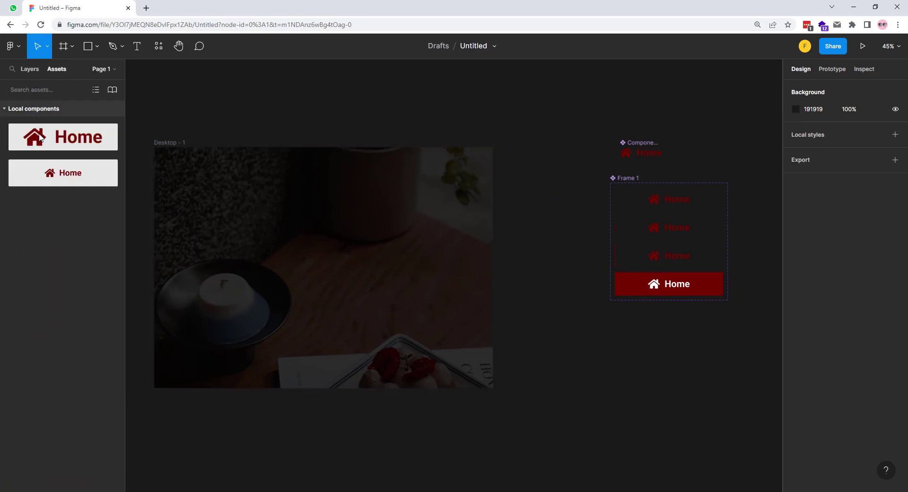
pyautogui.moveTo(66, 176); pyautogui.dragTo(325, 207)
pyautogui.click(26, 70)
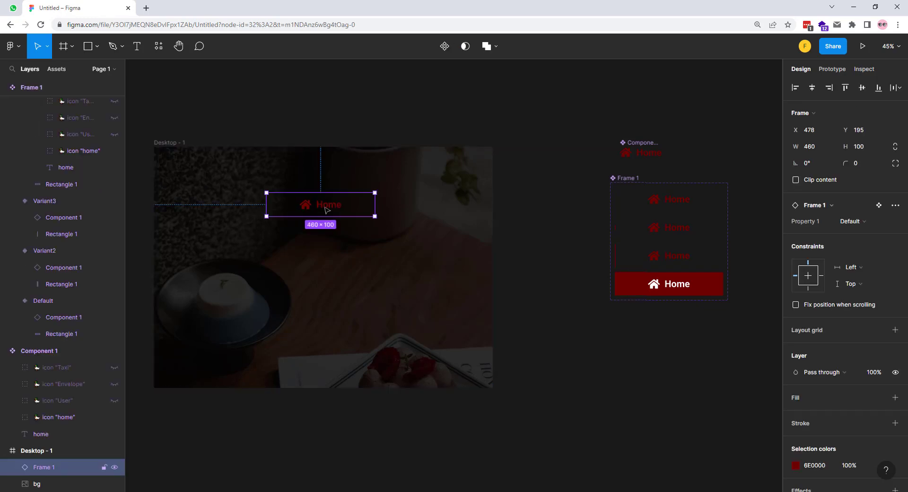
# - Make three evenly spaced copies of the Home button straight below it in Desktop - 1, the first at about Y 321
pyautogui.moveTo(326, 210); pyautogui.dragTo(331, 240)
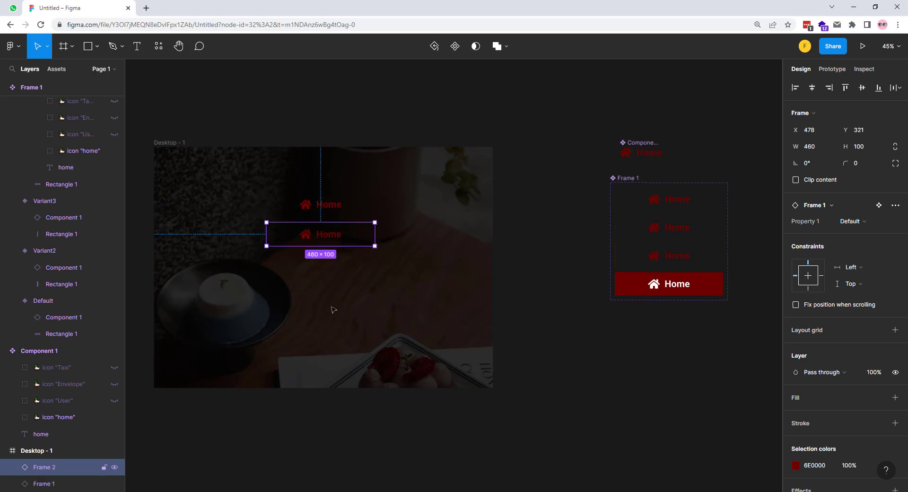
pyautogui.hotkey('ctrl', 'd')
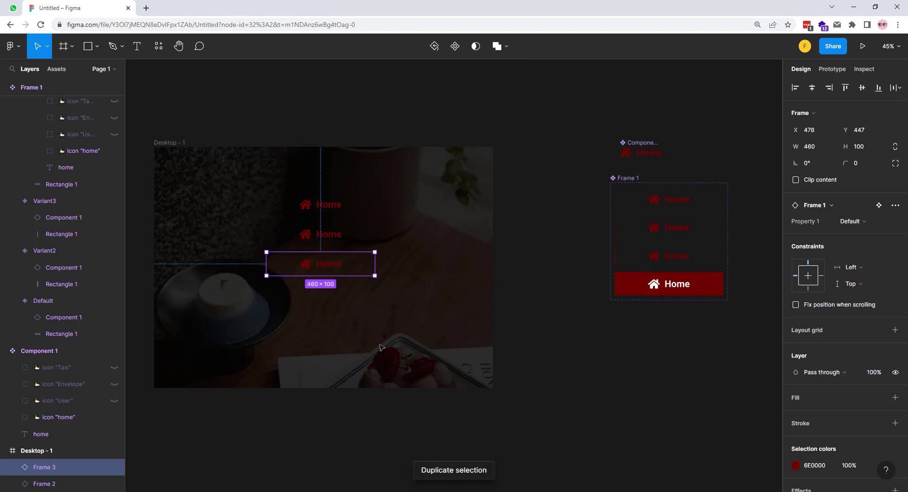
pyautogui.hotkey('ctrl', 'd')
# - Change the second button's text to About Us, show its User icon and hide its home icon
pyautogui.click(331, 206)
pyautogui.scroll(5, 332, 206)
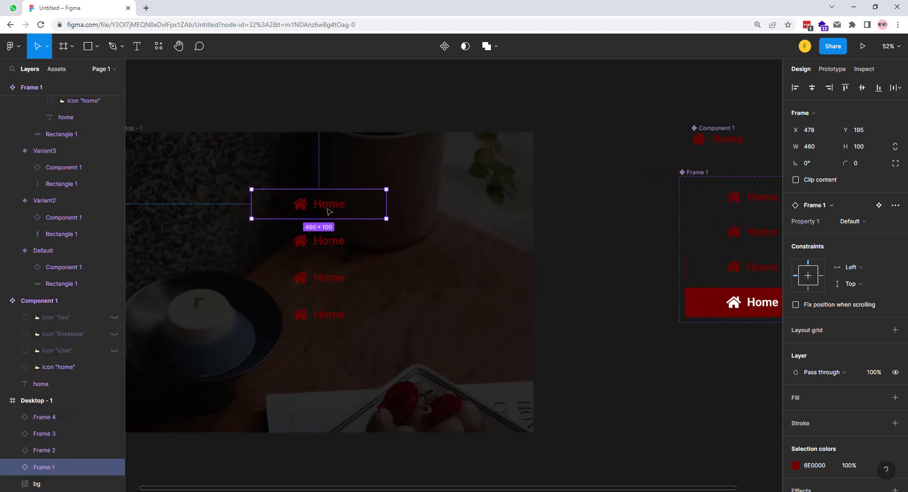
pyautogui.moveTo(222, 353); pyautogui.dragTo(370, 331)
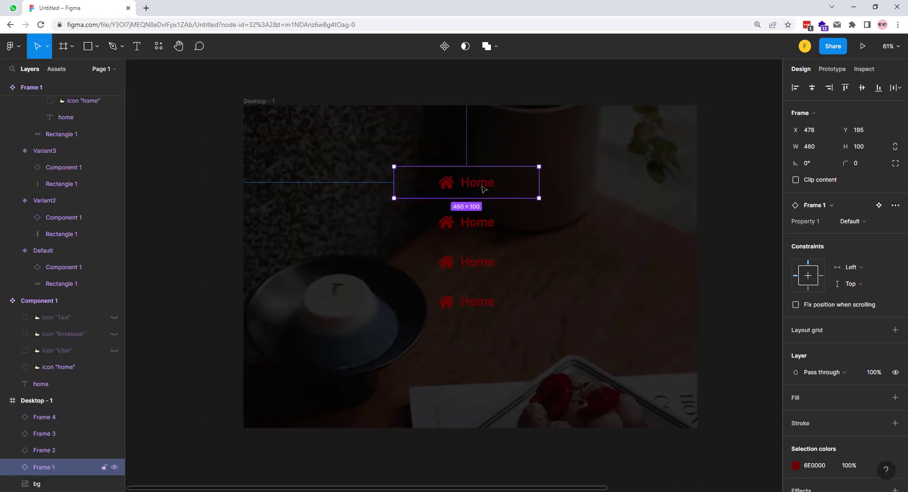
pyautogui.click(465, 222)
pyautogui.doubleClick(464, 221)
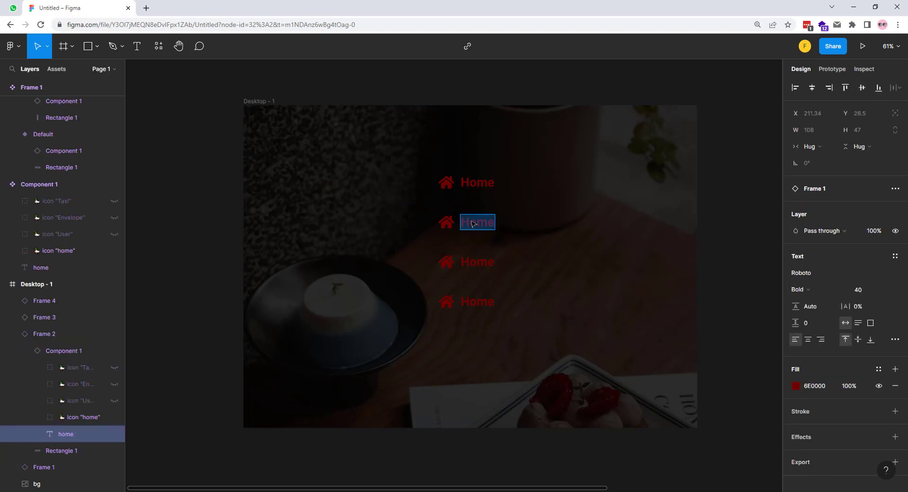
pyautogui.write('About Us')
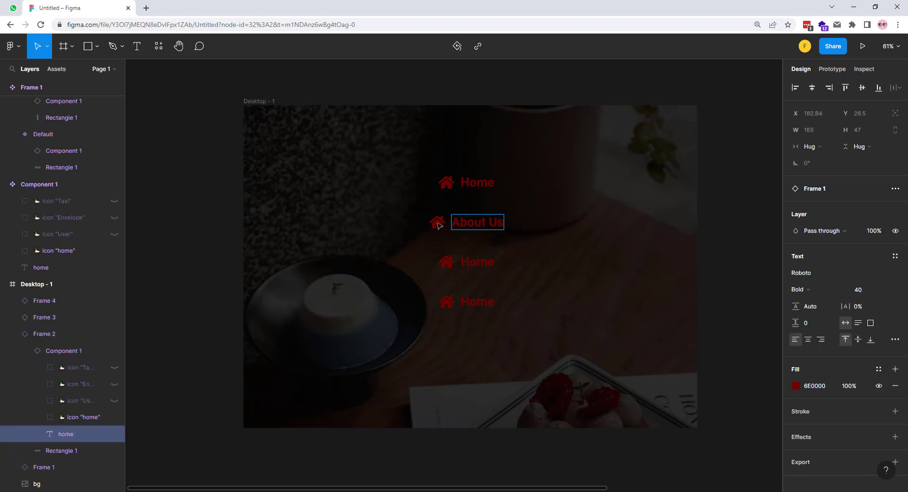
pyautogui.press('Escape')
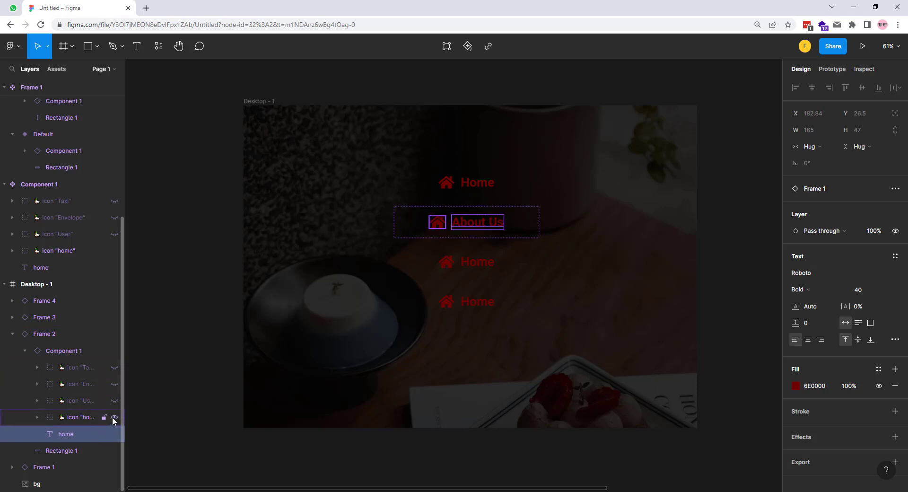
pyautogui.click(114, 401)
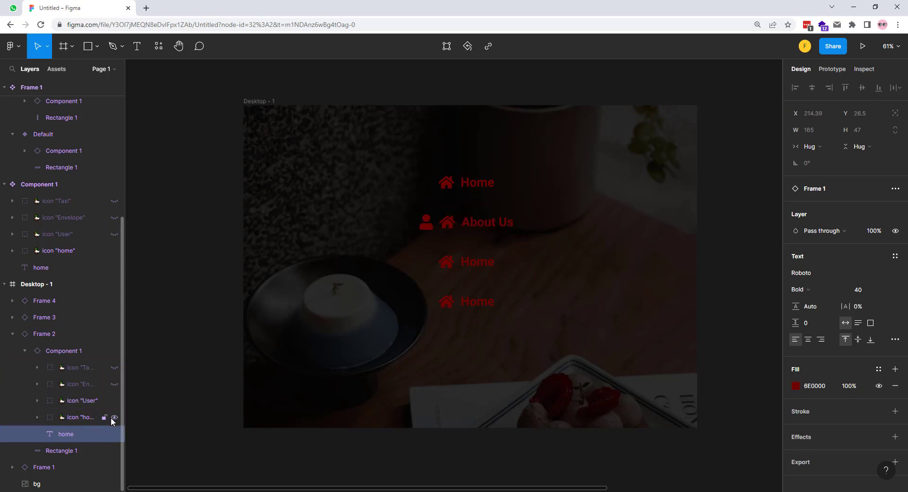
pyautogui.click(114, 416)
# - Change the third button's text to Services, show its Taxi icon and hide its home icon
pyautogui.click(469, 264)
pyautogui.doubleClick(470, 265)
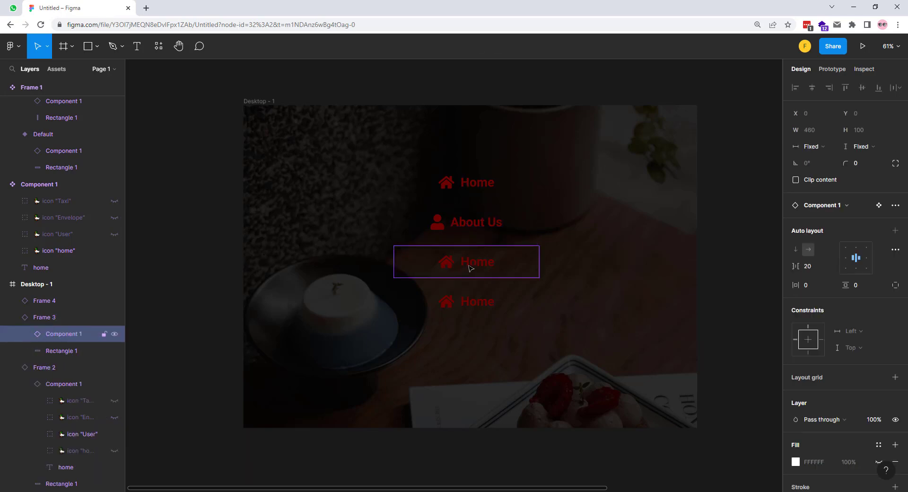
pyautogui.doubleClick(471, 268)
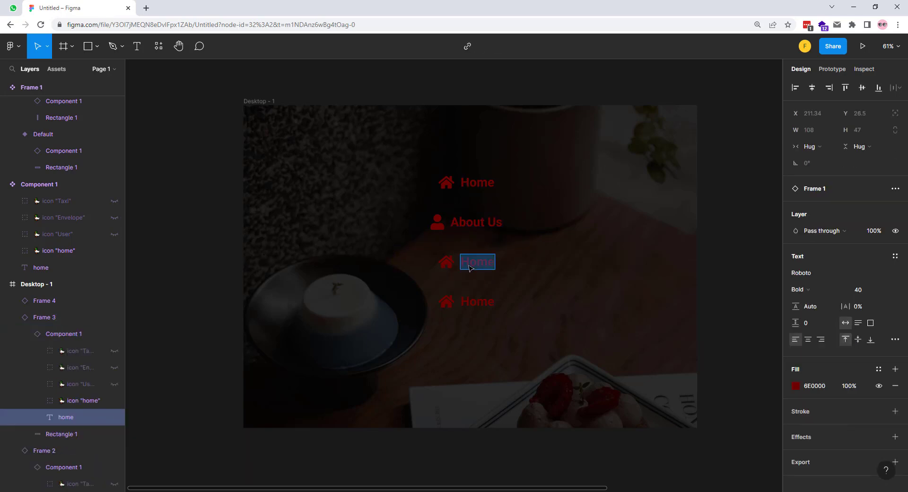
pyautogui.write('Services')
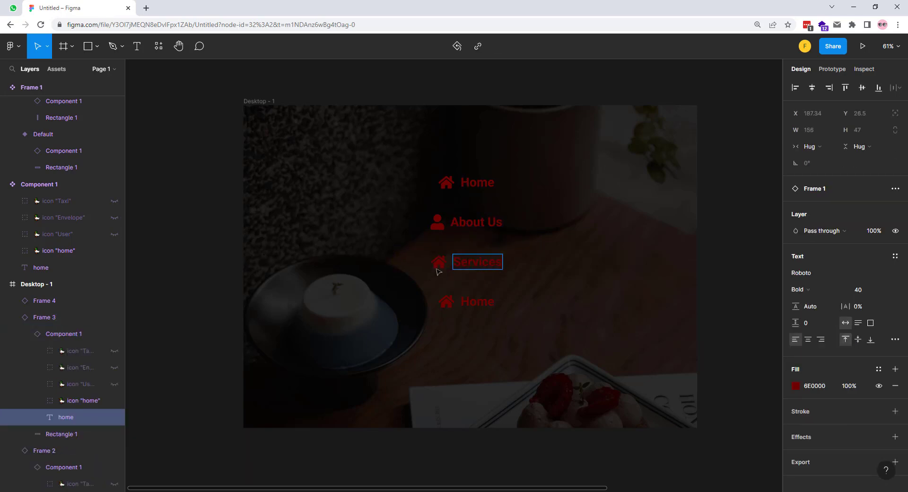
pyautogui.press('Escape')
pyautogui.doubleClick(437, 269)
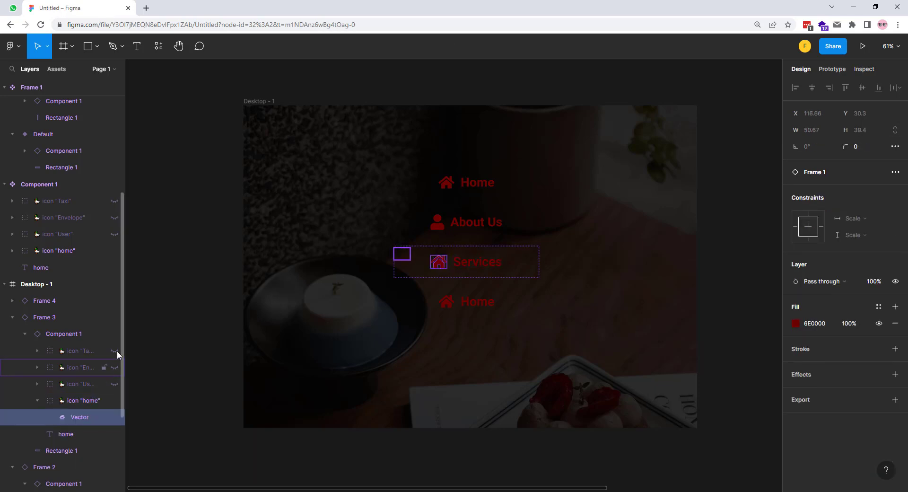
pyautogui.click(115, 351)
pyautogui.click(115, 400)
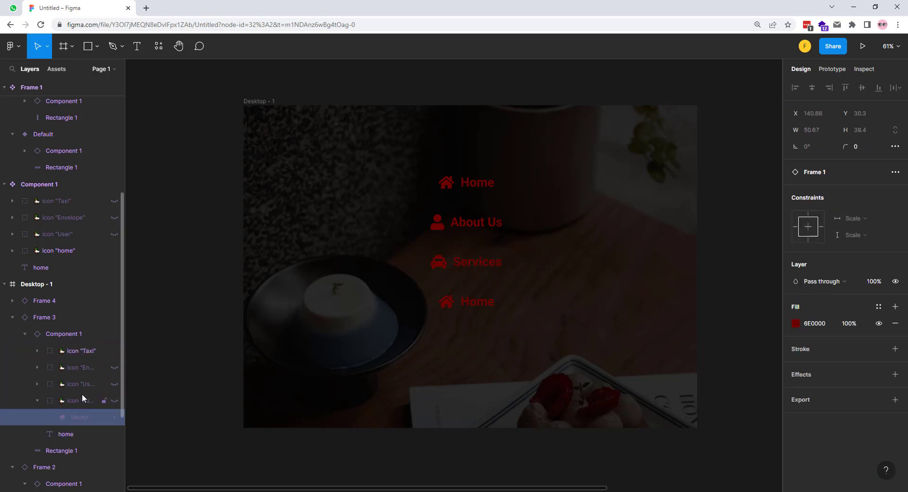
# - Change the fourth button's text to Contact, hide its home icon and show its Envelope icon
pyautogui.click(472, 308)
pyautogui.doubleClick(471, 308)
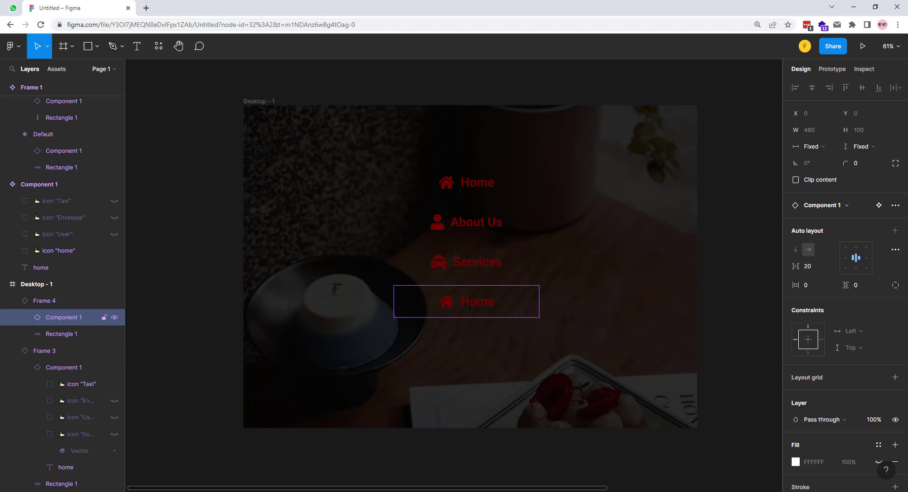
pyautogui.doubleClick(469, 304)
pyautogui.write('Contact')
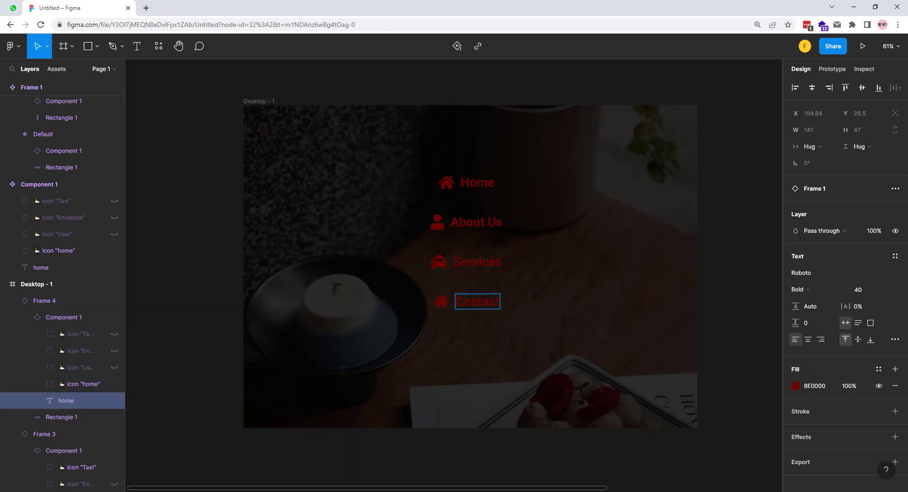
pyautogui.click(89, 383)
pyautogui.click(114, 384)
pyautogui.click(115, 350)
pyautogui.scroll(-4, 115, 348)
pyautogui.click(263, 77)
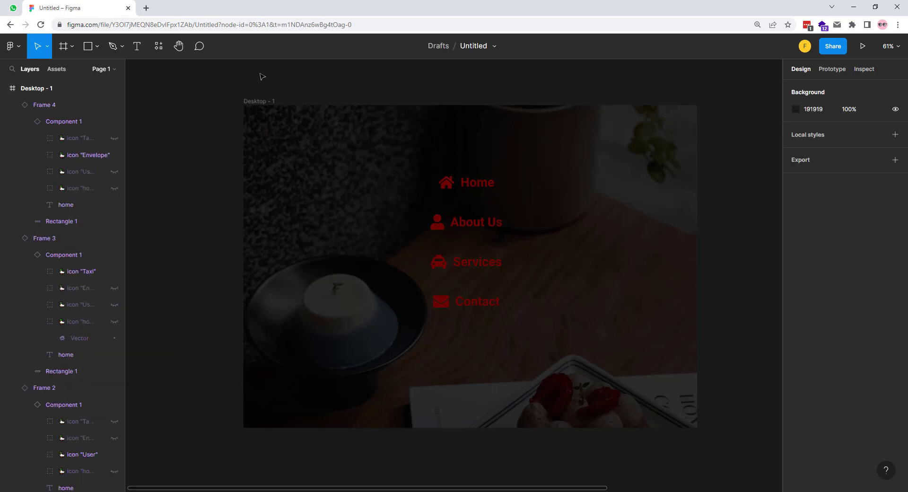
# - Present the Desktop - 1 frame as a prototype and set the preview scaling to Fill screen
pyautogui.click(256, 103)
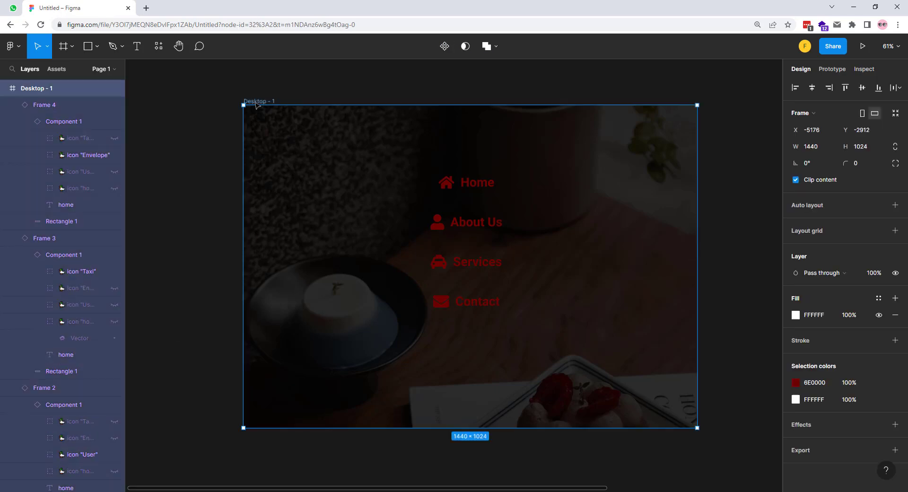
pyautogui.click(863, 45)
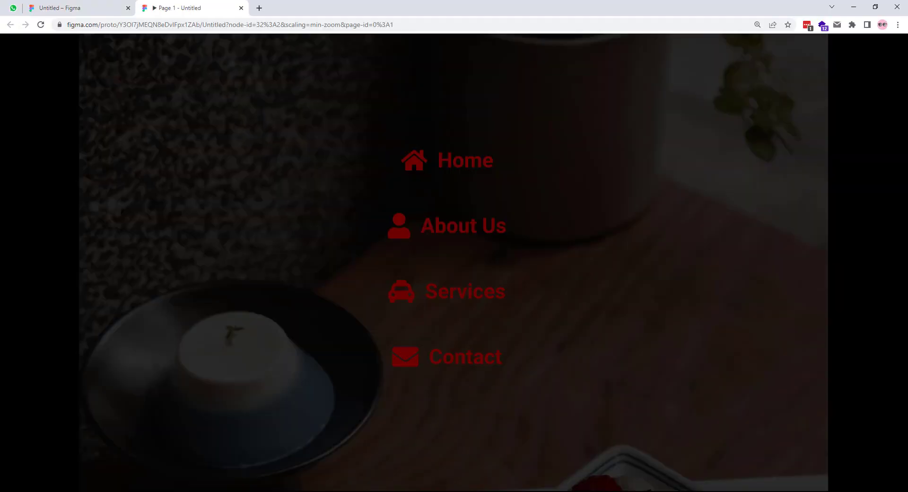
pyautogui.click(876, 46)
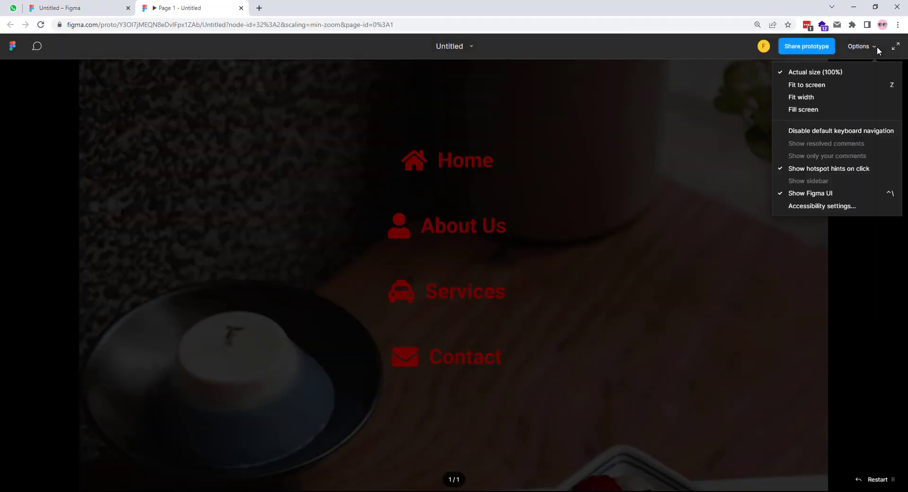
pyautogui.click(817, 109)
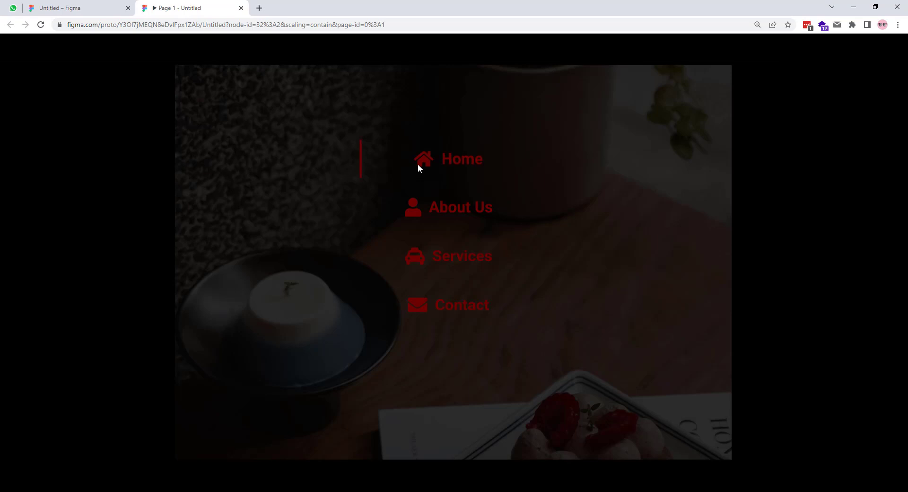